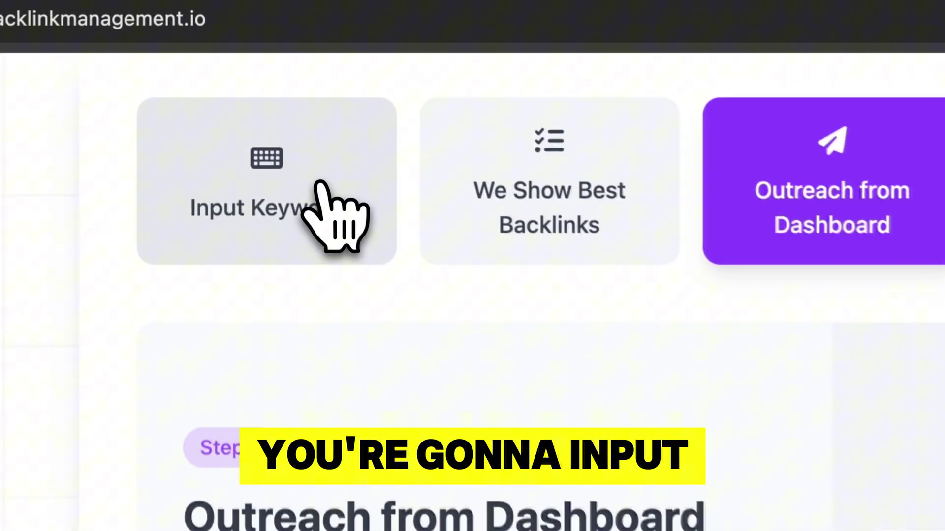
On the landing page, show the Input Keyword step, then the We Show Best Backlinks step
{"action": "left_click", "coordinate": [245, 55]}
{"action": "left_click", "coordinate": [603, 187]}
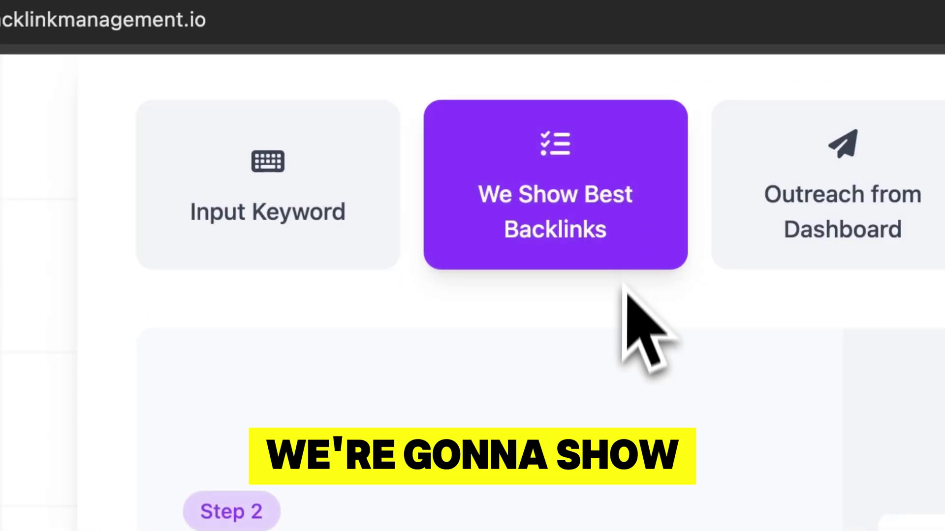
{"action": "scroll", "coordinate": [608, 377], "scroll_direction": "down", "scroll_amount": 2}
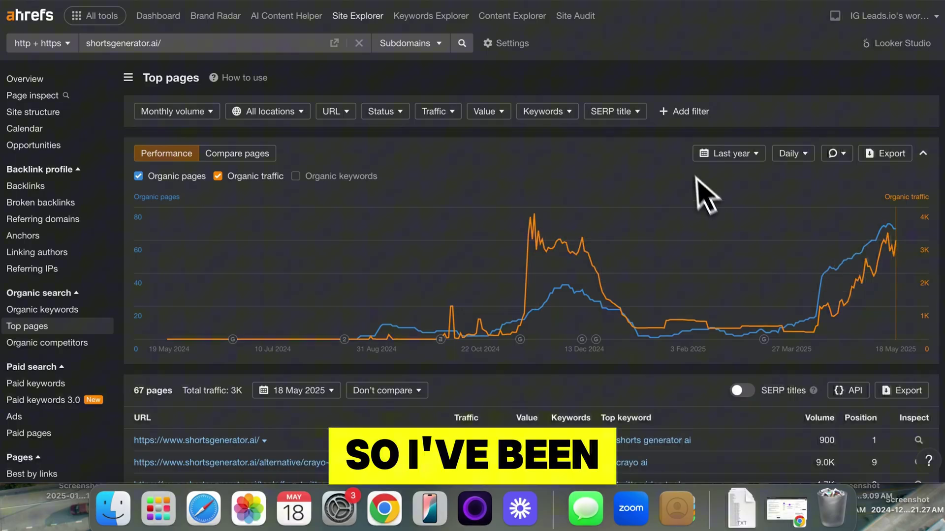
Scroll the Ahrefs Top pages report for backlinkmanagement.io to see its organic pages trend
{"action": "scroll", "coordinate": [696, 170], "scroll_direction": "down", "scroll_amount": 1}
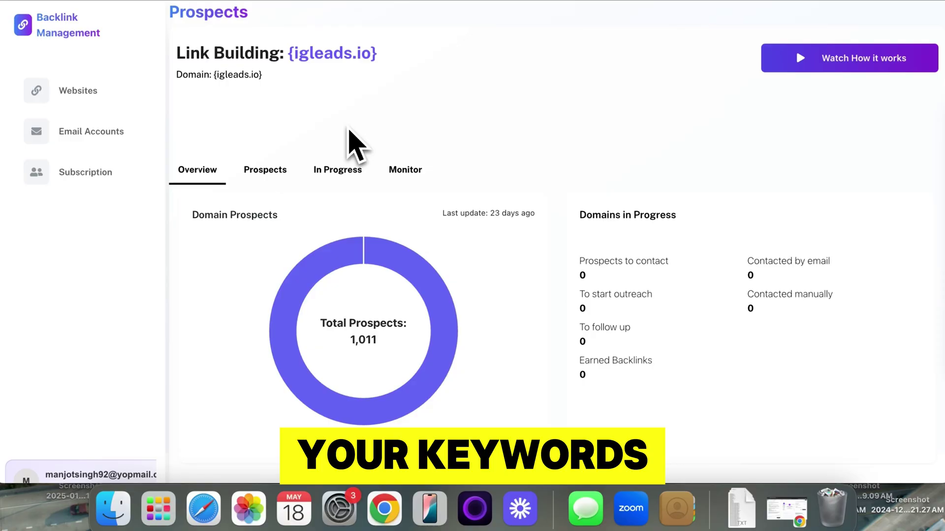
On the igleads.io project overview, highlight the Total Prospects count of 1,011
{"action": "scroll", "coordinate": [349, 129], "scroll_direction": "down", "scroll_amount": 1}
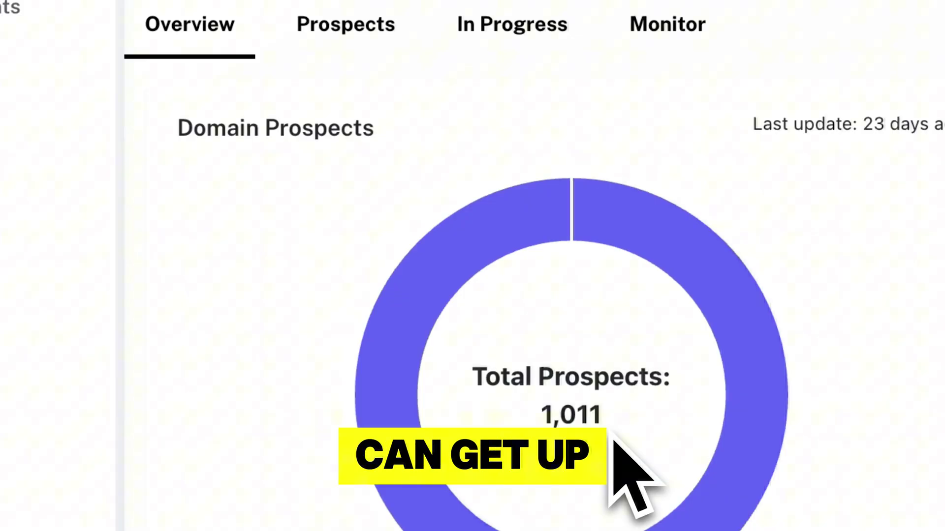
{"action": "left_click_drag", "start_coordinate": [613, 441], "coordinate": [470, 403]}
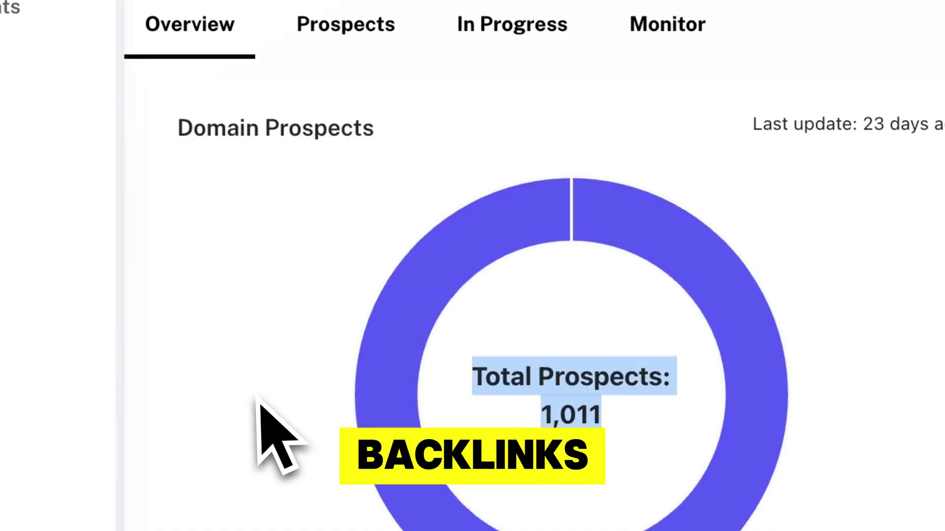
{"action": "left_click", "coordinate": [345, 30]}
Scroll through the igleads.io Domain & Snippet list of Instagram email scraper prospects
{"action": "scroll", "coordinate": [696, 83], "scroll_direction": "down", "scroll_amount": 10}
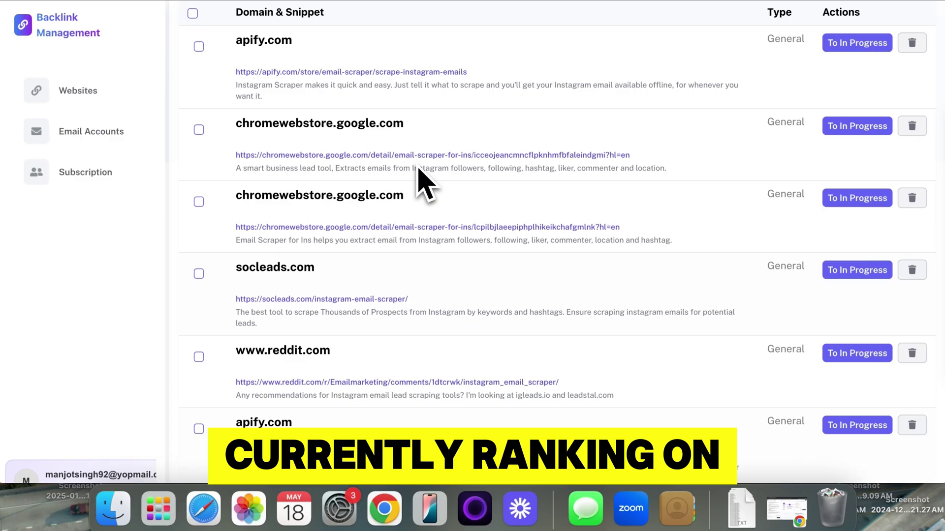
{"action": "scroll", "coordinate": [422, 182], "scroll_direction": "down", "scroll_amount": 3}
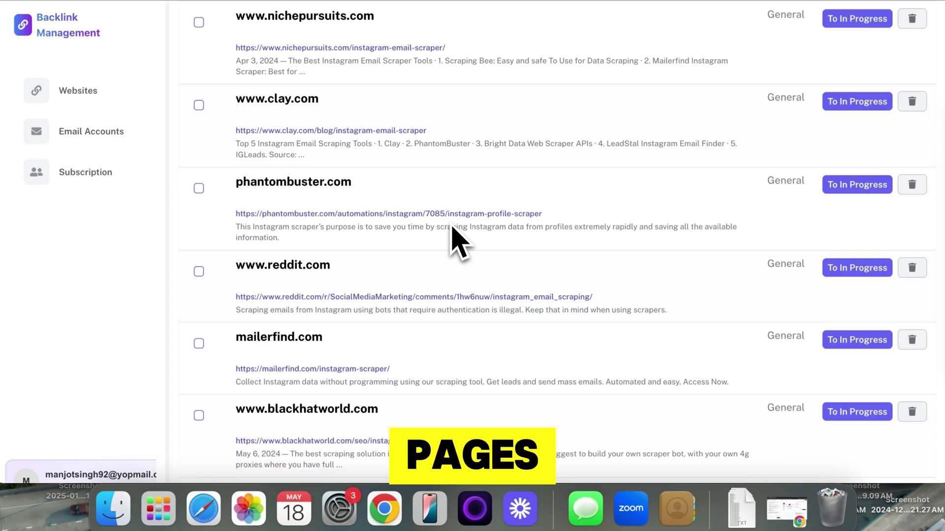
{"action": "scroll", "coordinate": [455, 242], "scroll_direction": "up", "scroll_amount": 7}
{"action": "scroll", "coordinate": [455, 241], "scroll_direction": "down", "scroll_amount": 20}
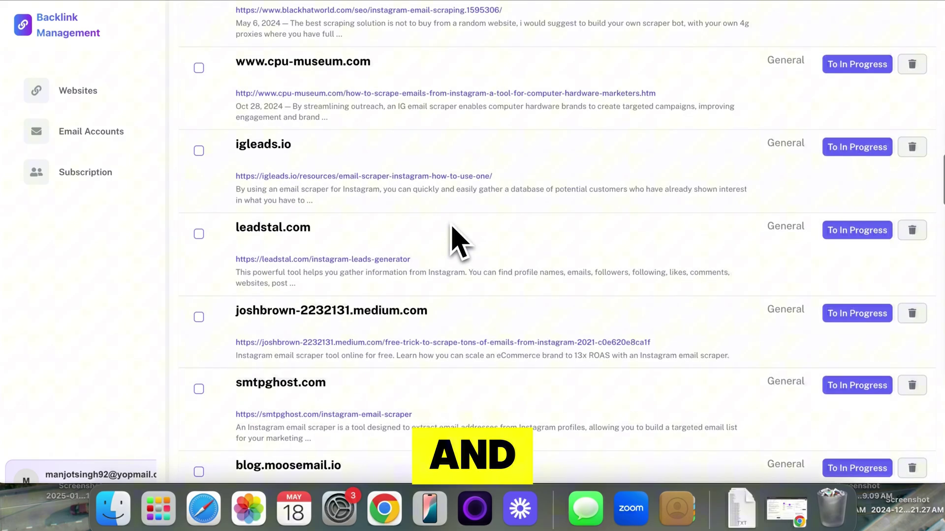
{"action": "scroll", "coordinate": [455, 241], "scroll_direction": "up", "scroll_amount": 15}
{"action": "scroll", "coordinate": [455, 241], "scroll_direction": "down", "scroll_amount": 15}
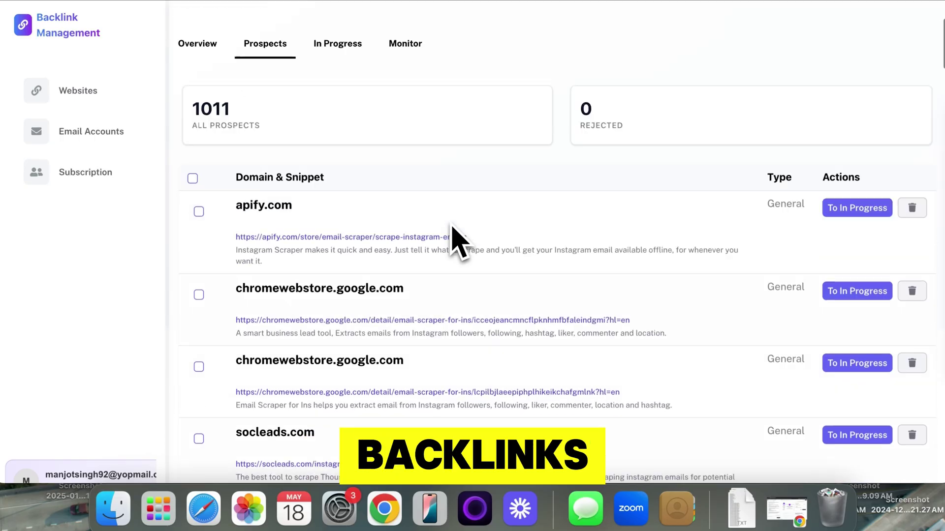
{"action": "scroll", "coordinate": [452, 228], "scroll_direction": "up", "scroll_amount": 3}
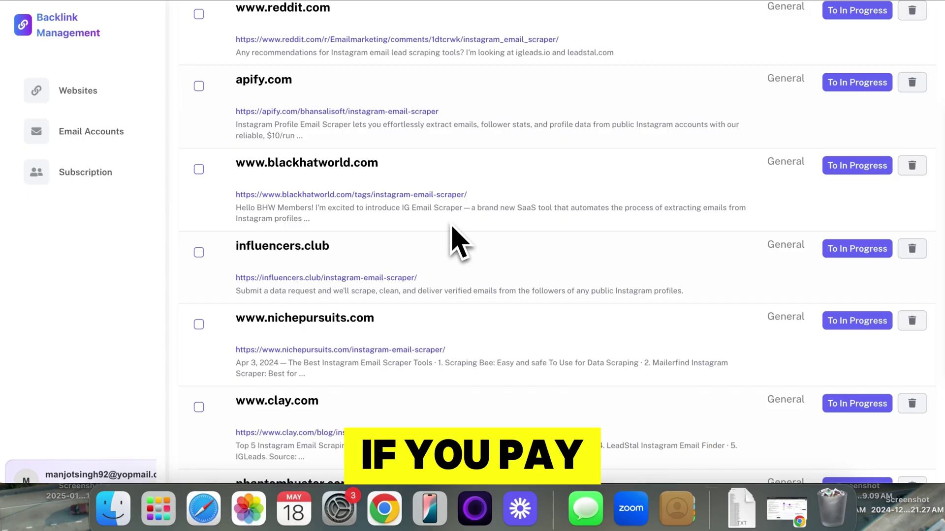
{"action": "scroll", "coordinate": [457, 241], "scroll_direction": "up", "scroll_amount": 7}
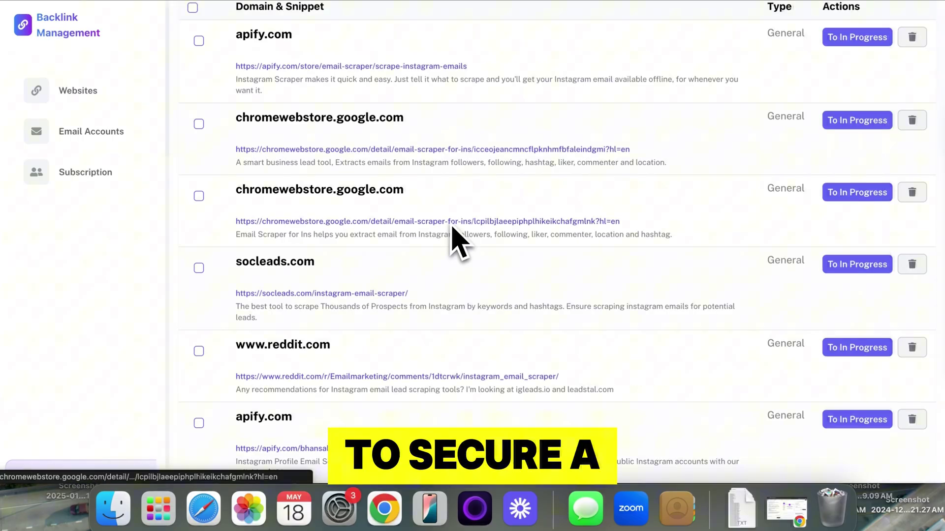
{"action": "scroll", "coordinate": [458, 241], "scroll_direction": "down", "scroll_amount": 15}
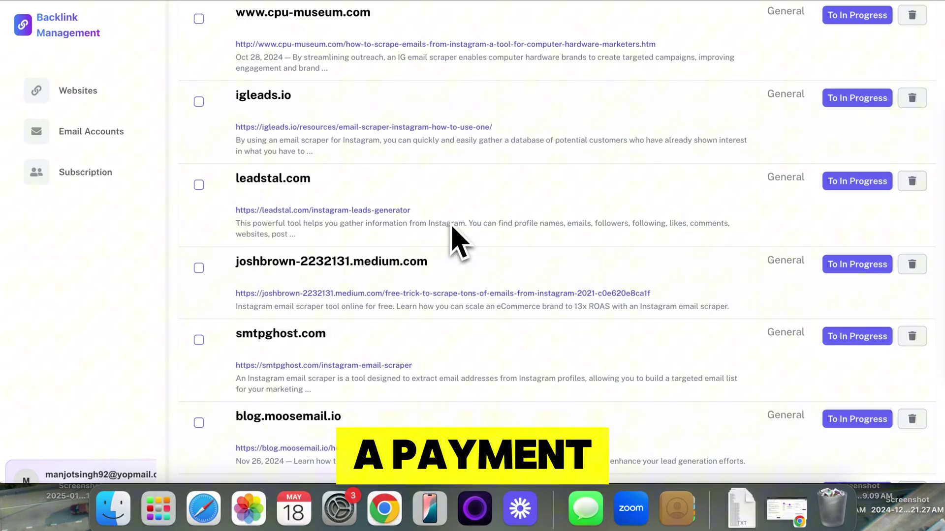
{"action": "scroll", "coordinate": [458, 241], "scroll_direction": "down", "scroll_amount": 5}
{"action": "scroll", "coordinate": [457, 241], "scroll_direction": "up", "scroll_amount": 12}
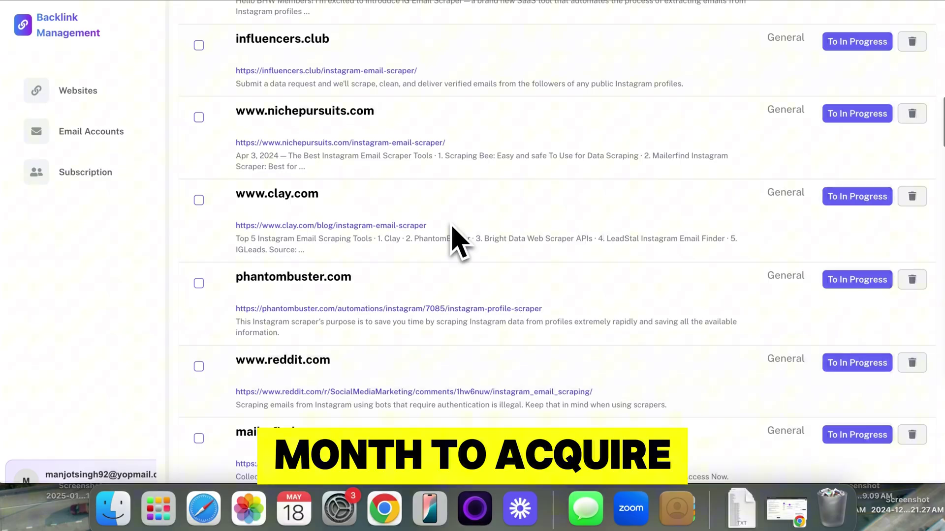
{"action": "scroll", "coordinate": [458, 241], "scroll_direction": "down", "scroll_amount": 8}
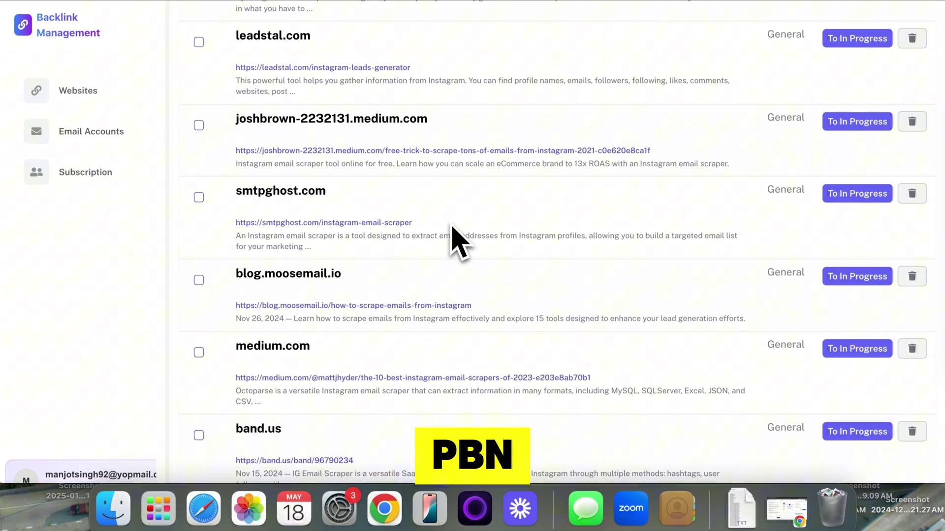
{"action": "scroll", "coordinate": [458, 241], "scroll_direction": "down", "scroll_amount": 10}
{"action": "scroll", "coordinate": [457, 241], "scroll_direction": "down", "scroll_amount": 10}
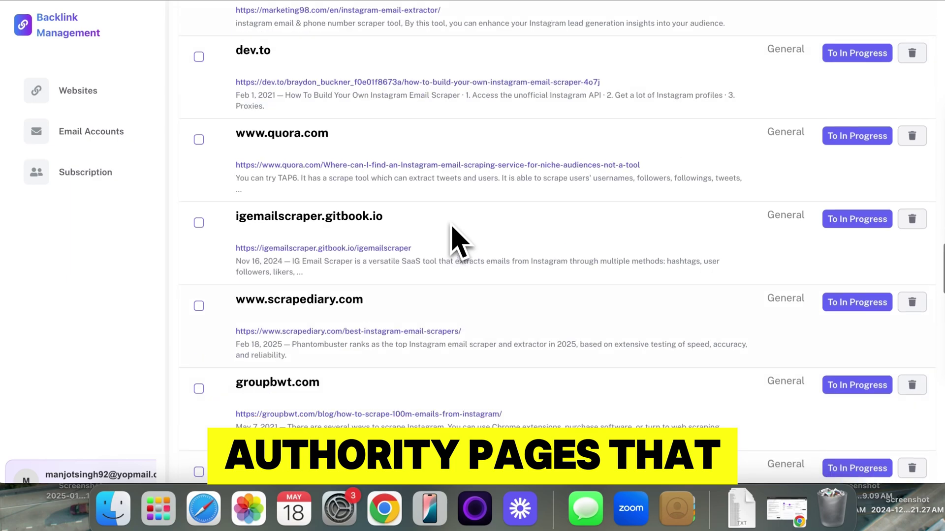
{"action": "scroll", "coordinate": [458, 241], "scroll_direction": "down", "scroll_amount": 10}
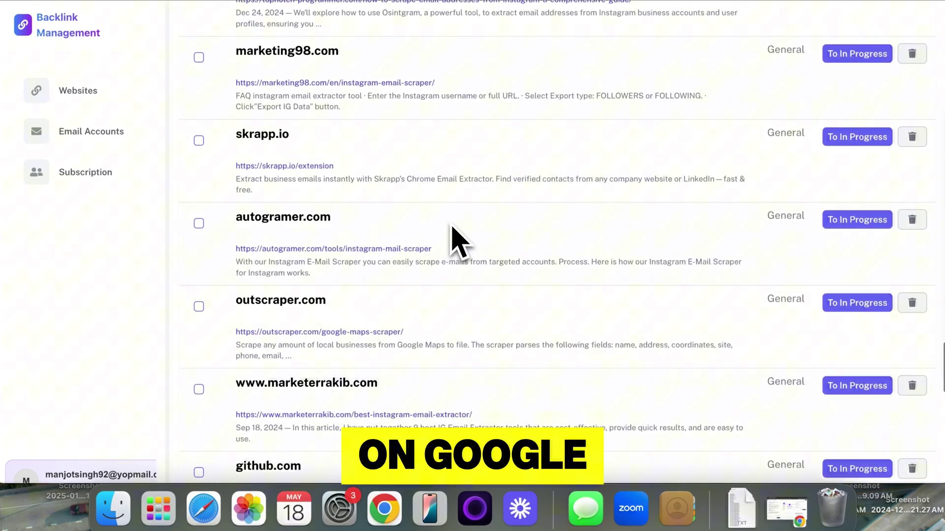
{"action": "scroll", "coordinate": [453, 228], "scroll_direction": "down", "scroll_amount": 7}
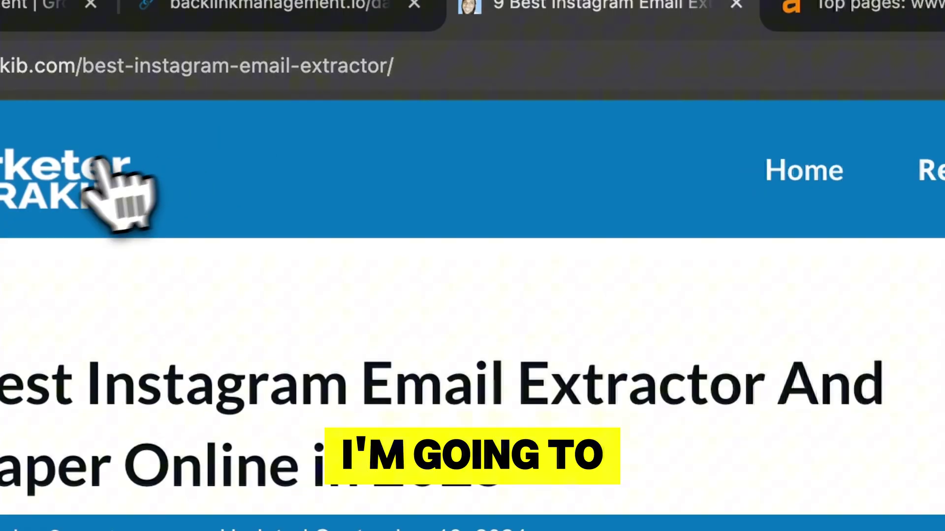
Check the MarketerRakib site, then browse the prospect list, ticking and unticking an instagram.com row
{"action": "left_click", "coordinate": [217, 201]}
{"action": "left_click", "coordinate": [650, 4]}
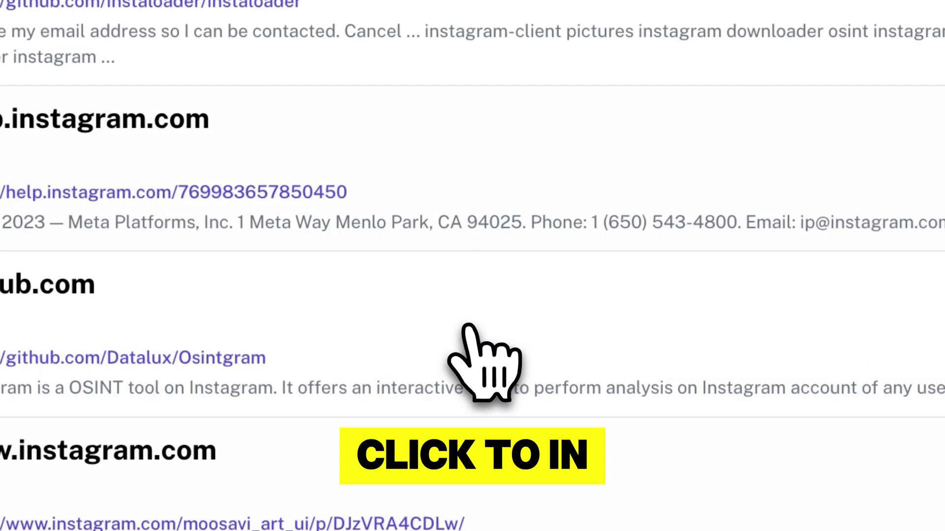
{"action": "scroll", "coordinate": [482, 345], "scroll_direction": "down", "scroll_amount": 5}
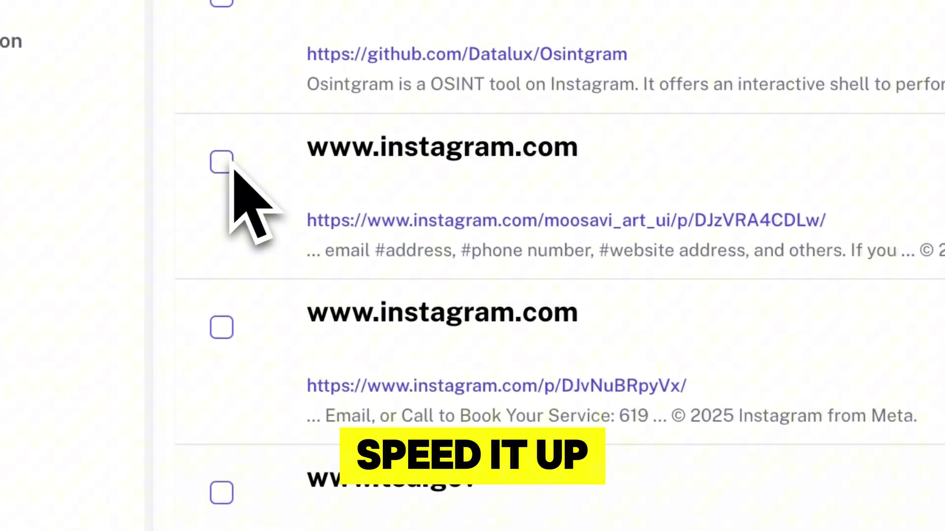
{"action": "left_click", "coordinate": [221, 162]}
{"action": "left_click", "coordinate": [224, 162]}
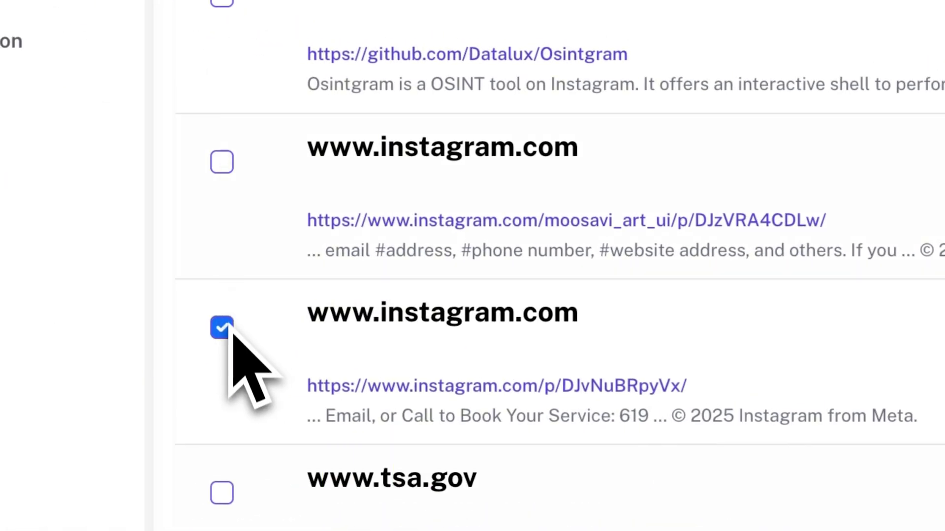
{"action": "scroll", "coordinate": [231, 337], "scroll_direction": "up", "scroll_amount": 15}
{"action": "scroll", "coordinate": [286, 275], "scroll_direction": "down", "scroll_amount": 3}
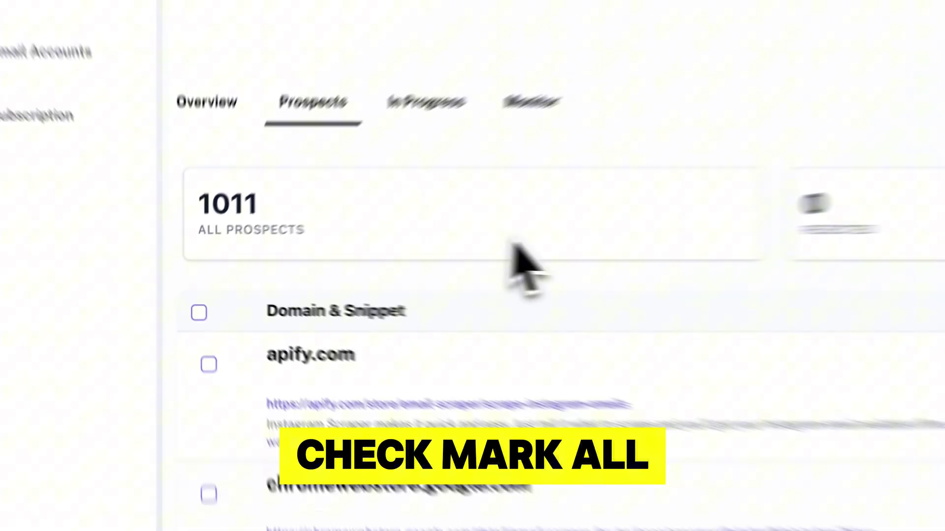
{"action": "scroll", "coordinate": [472, 295], "scroll_direction": "down", "scroll_amount": 20}
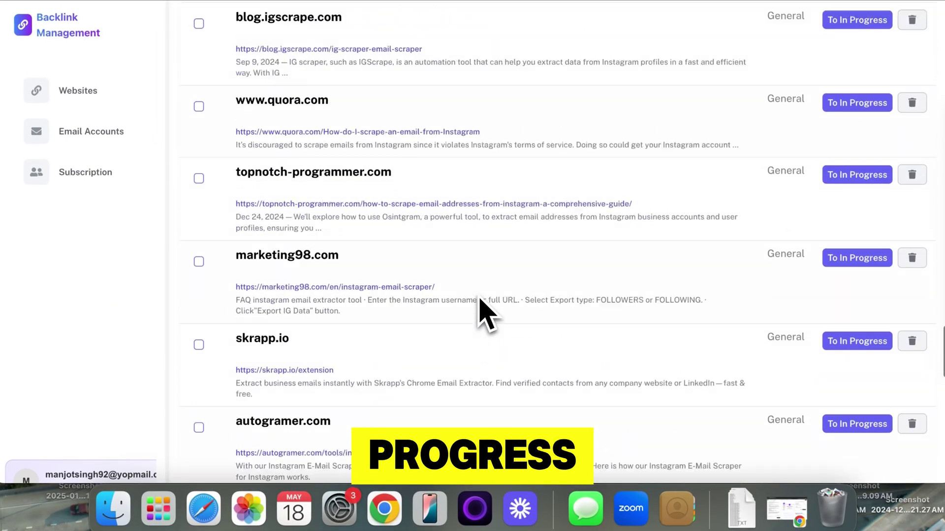
{"action": "scroll", "coordinate": [482, 312], "scroll_direction": "up", "scroll_amount": 10}
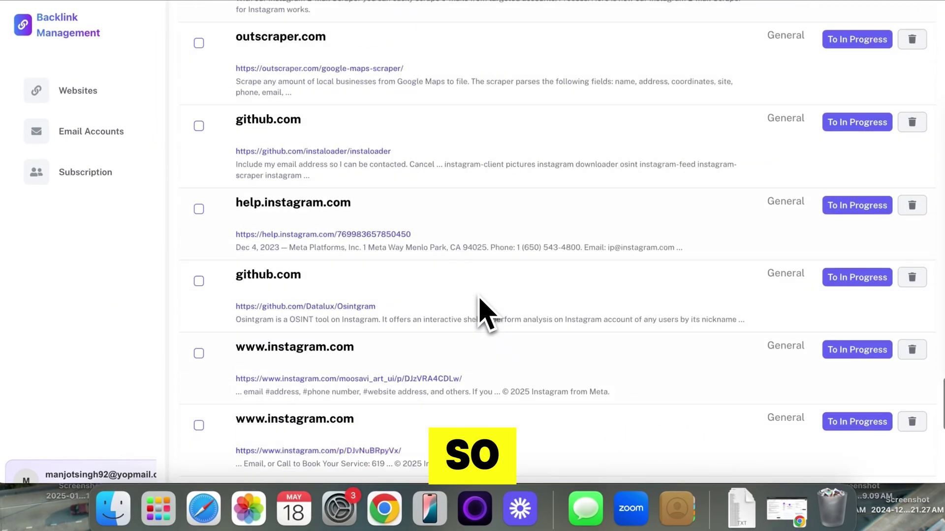
Preview the recordedfuture.com article and move that prospect to In Progress
{"action": "left_click", "coordinate": [374, 1]}
{"action": "left_click", "coordinate": [347, 2]}
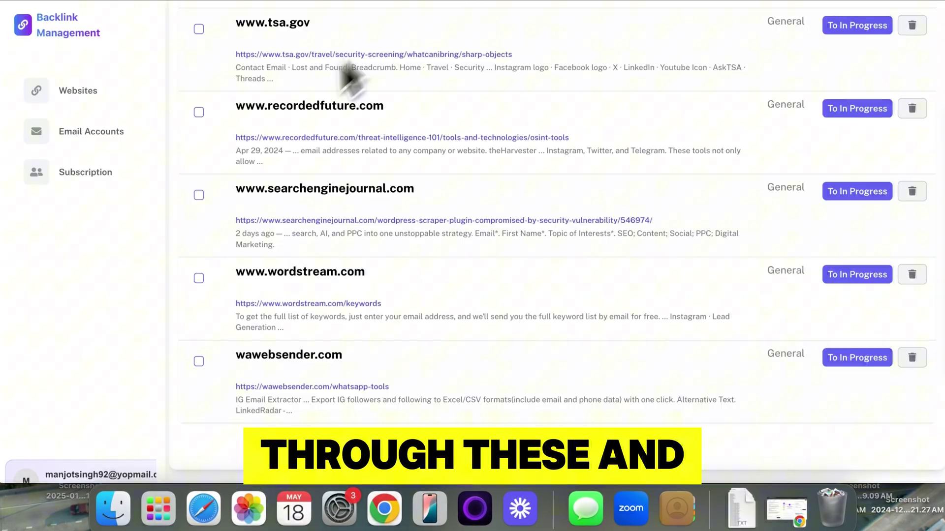
{"action": "left_click", "coordinate": [859, 109]}
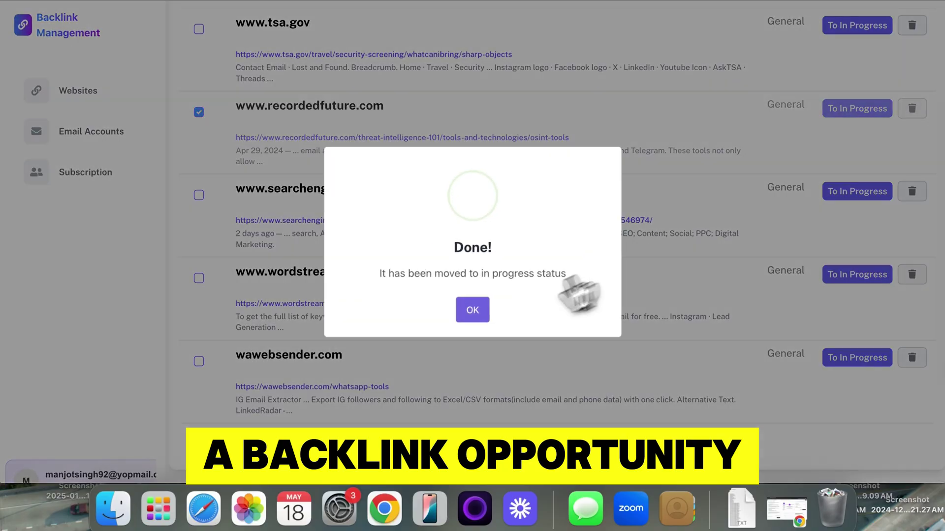
{"action": "left_click", "coordinate": [472, 310]}
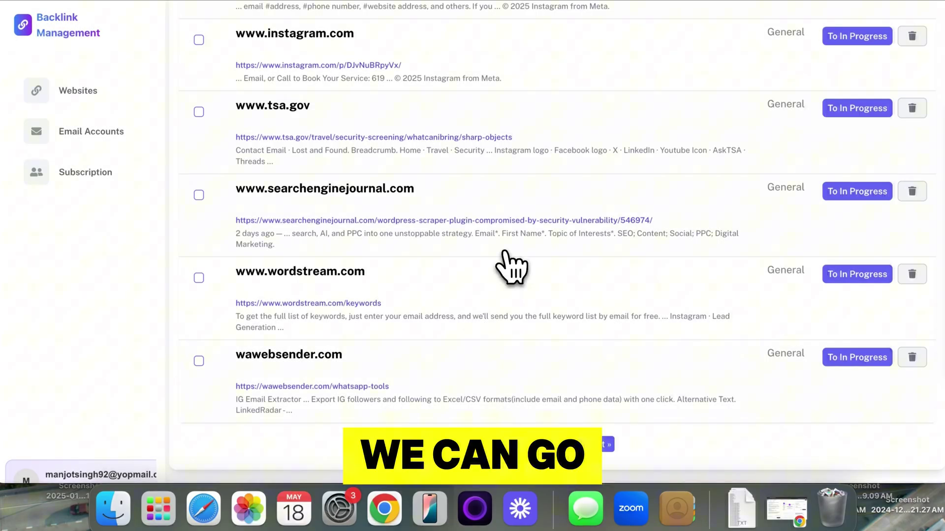
Review the tasteofhome.com article and homepage, then move tasteofhome.com to In Progress
{"action": "scroll", "coordinate": [507, 266], "scroll_direction": "up", "scroll_amount": 15}
{"action": "scroll", "coordinate": [507, 266], "scroll_direction": "down", "scroll_amount": 10}
{"action": "scroll", "coordinate": [507, 265], "scroll_direction": "down", "scroll_amount": 3}
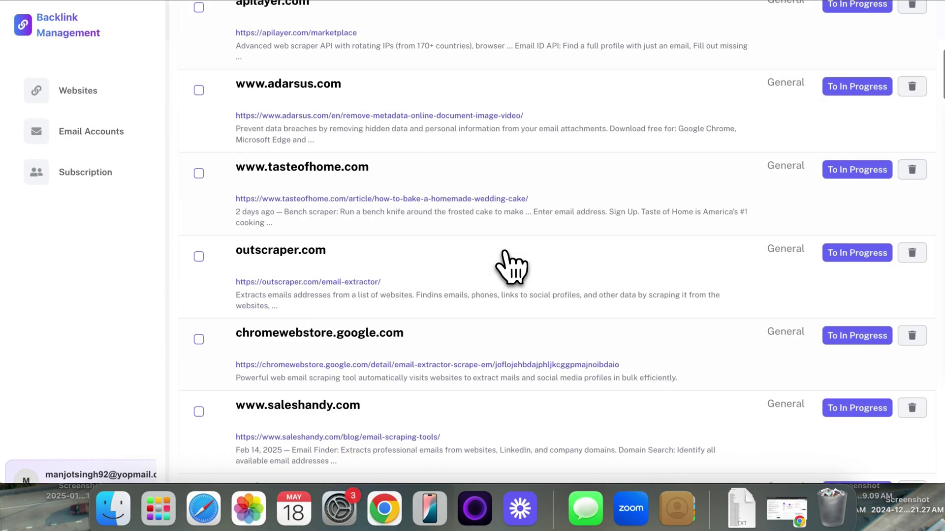
{"action": "left_click", "coordinate": [455, 201]}
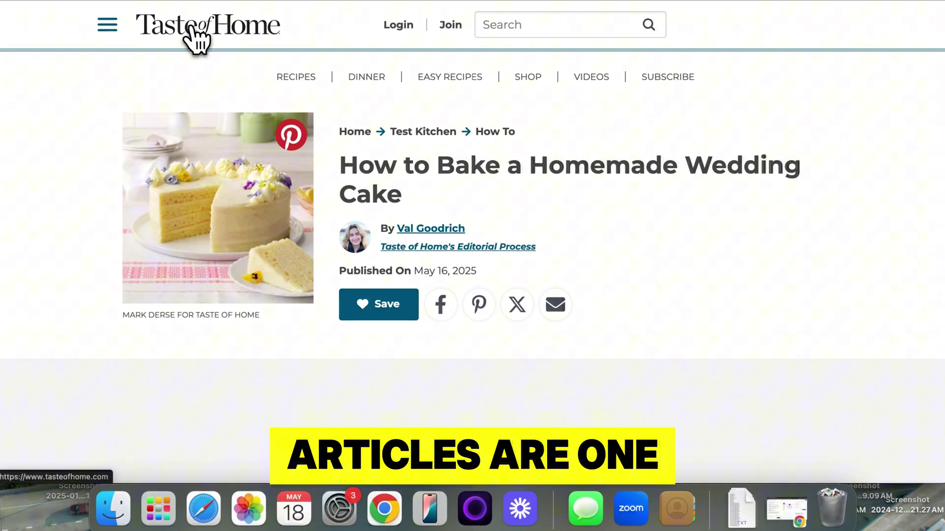
{"action": "left_click", "coordinate": [192, 27]}
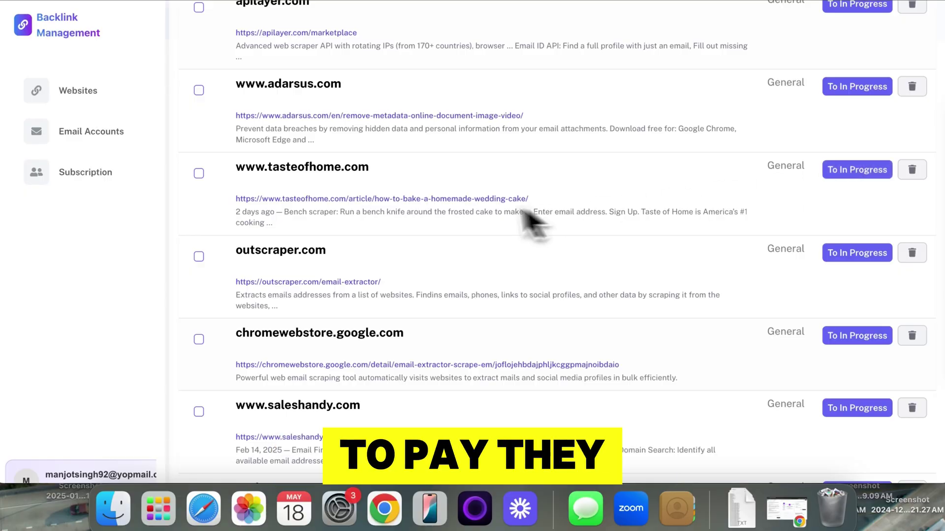
{"action": "left_click", "coordinate": [856, 170]}
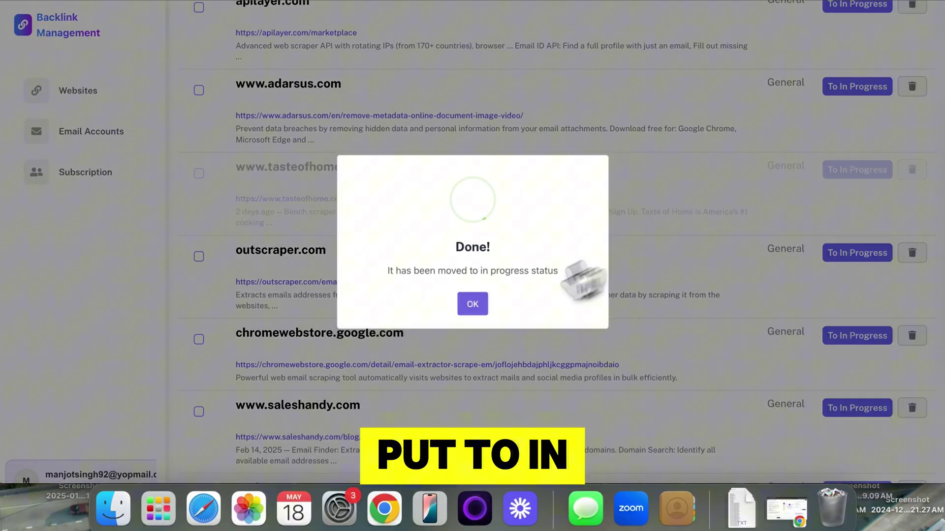
{"action": "left_click", "coordinate": [473, 294]}
Scroll further down the list and move fintechnews.org to In Progress
{"action": "scroll", "coordinate": [506, 305], "scroll_direction": "down", "scroll_amount": 15}
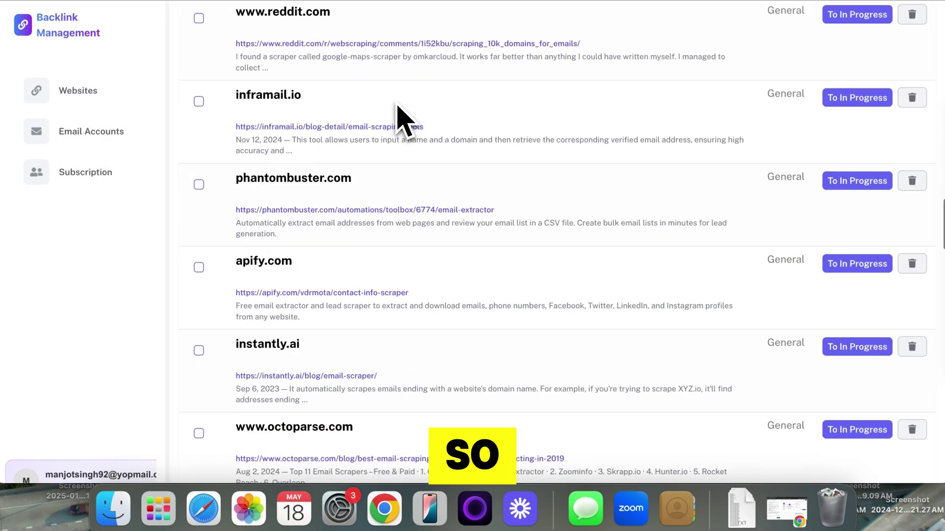
{"action": "scroll", "coordinate": [384, 212], "scroll_direction": "down", "scroll_amount": 10}
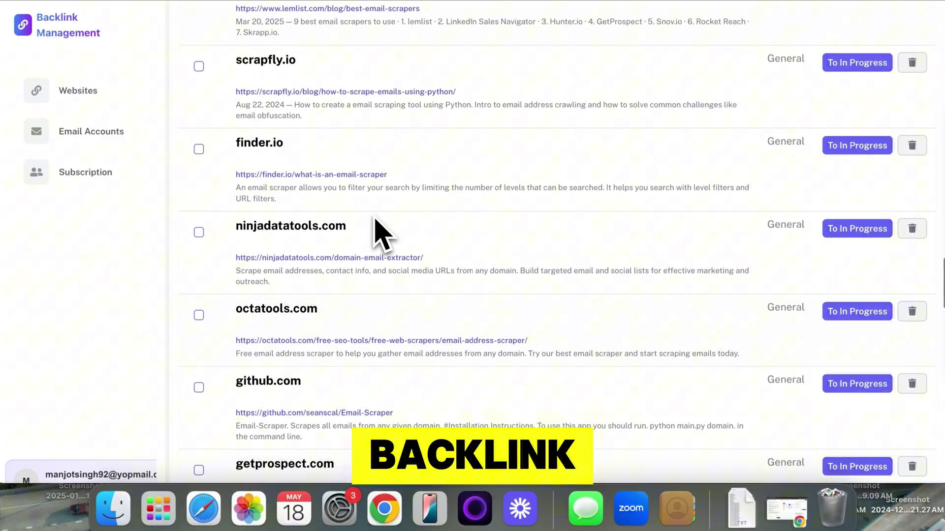
{"action": "scroll", "coordinate": [375, 220], "scroll_direction": "down", "scroll_amount": 3}
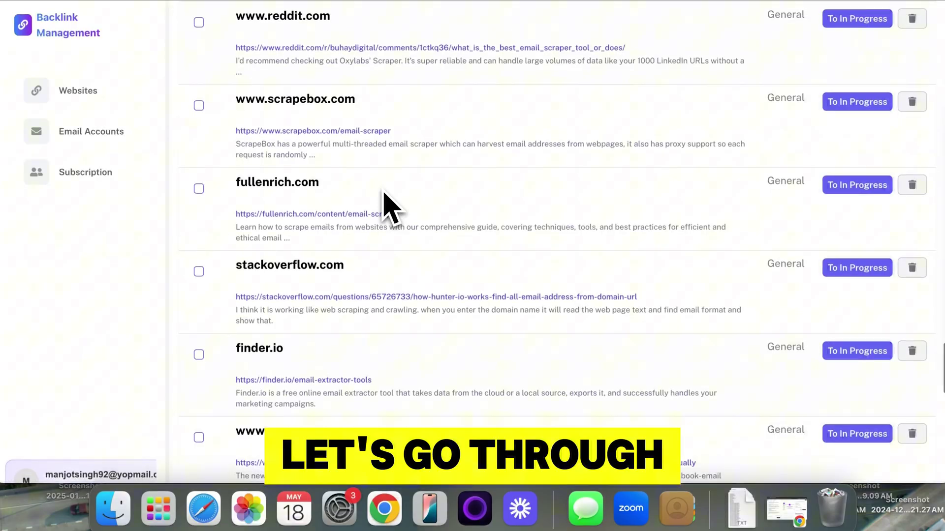
{"action": "scroll", "coordinate": [384, 193], "scroll_direction": "down", "scroll_amount": 12}
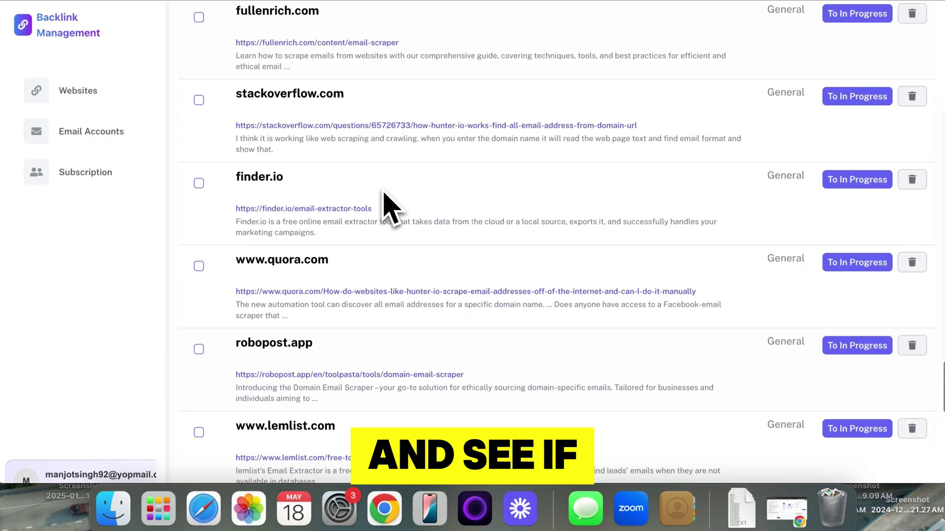
{"action": "scroll", "coordinate": [387, 205], "scroll_direction": "down", "scroll_amount": 5}
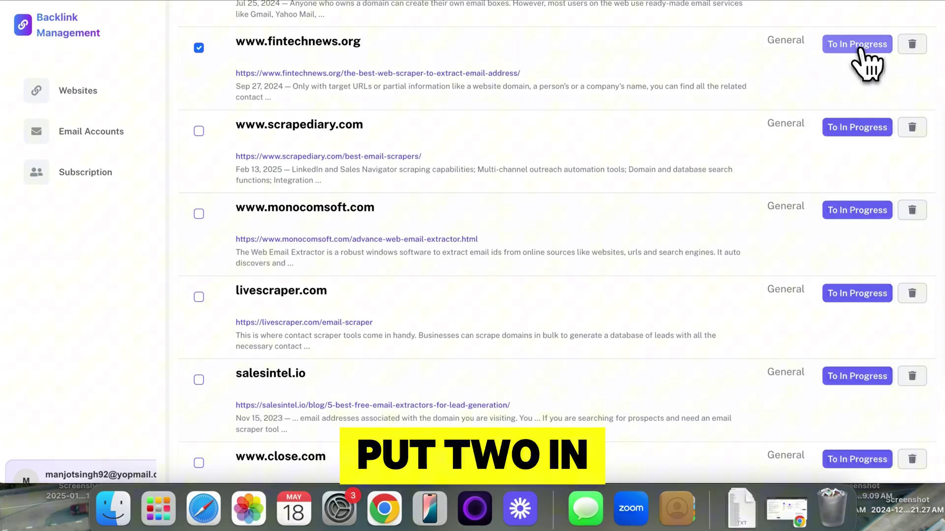
{"action": "left_click", "coordinate": [859, 48]}
{"action": "left_click", "coordinate": [473, 308]}
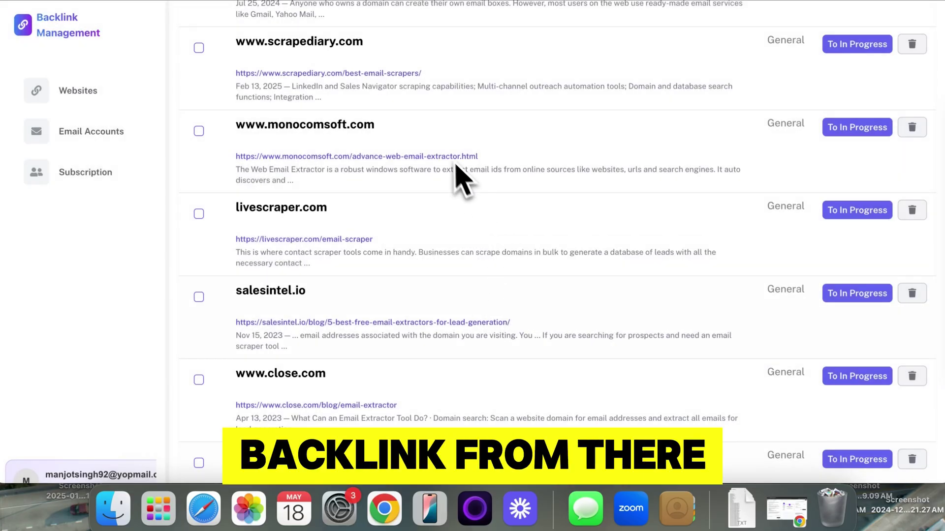
Review the salesintel.io article and homepage, then move salesintel.io to In Progress
{"action": "scroll", "coordinate": [418, 148], "scroll_direction": "down", "scroll_amount": 4}
{"action": "left_click", "coordinate": [394, 131]}
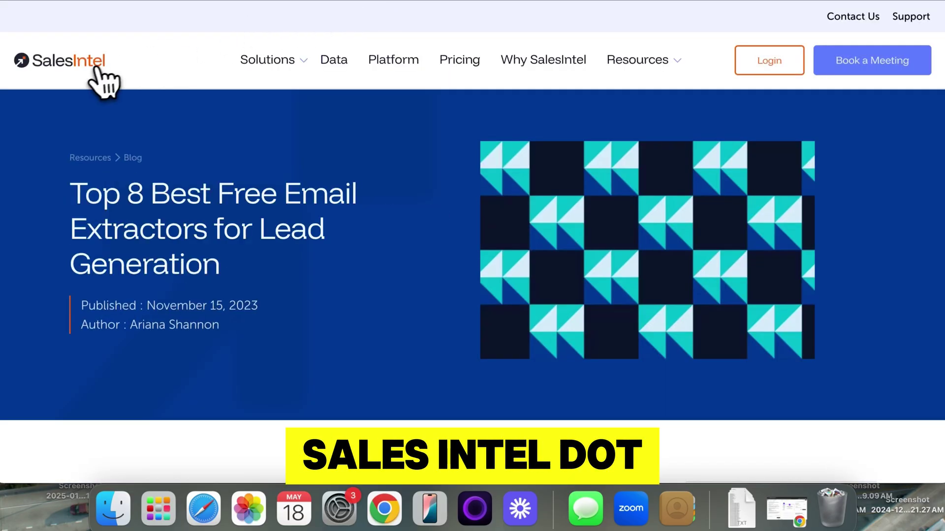
{"action": "left_click", "coordinate": [98, 69]}
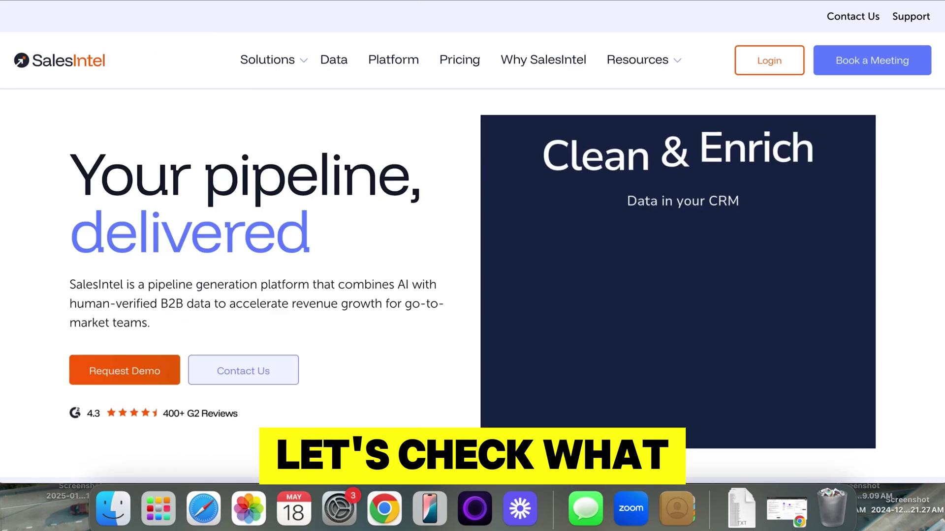
{"action": "key", "text": "super+w"}
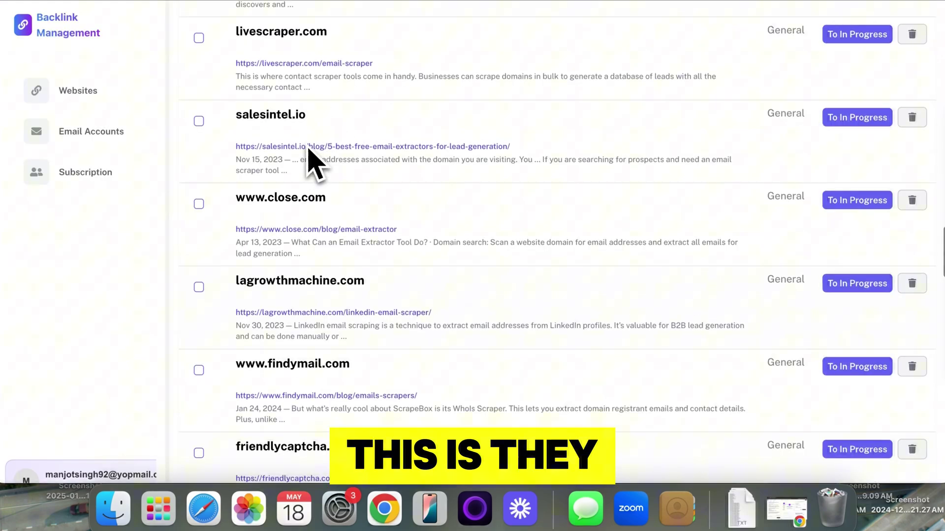
{"action": "left_click", "coordinate": [826, 116]}
{"action": "left_click", "coordinate": [473, 306]}
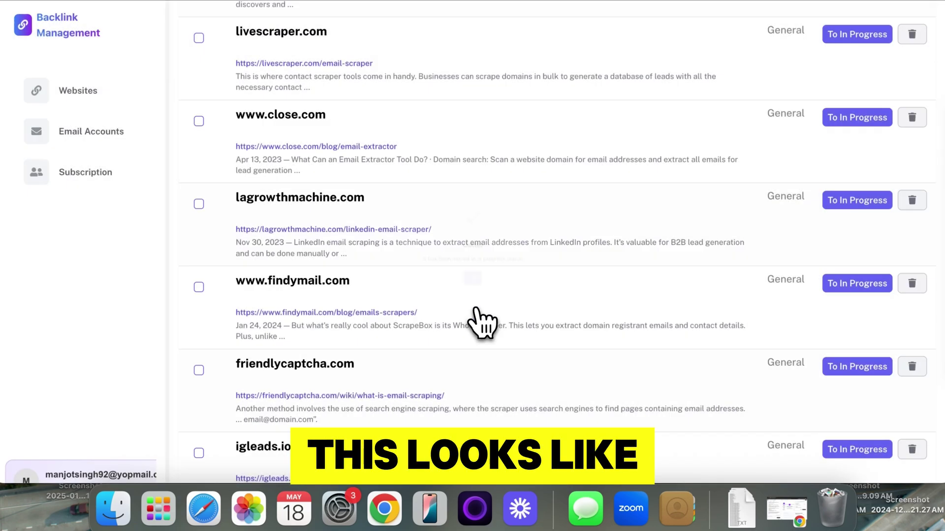
Move smarte.pro to In Progress and scroll back through the list
{"action": "scroll", "coordinate": [481, 326], "scroll_direction": "down", "scroll_amount": 15}
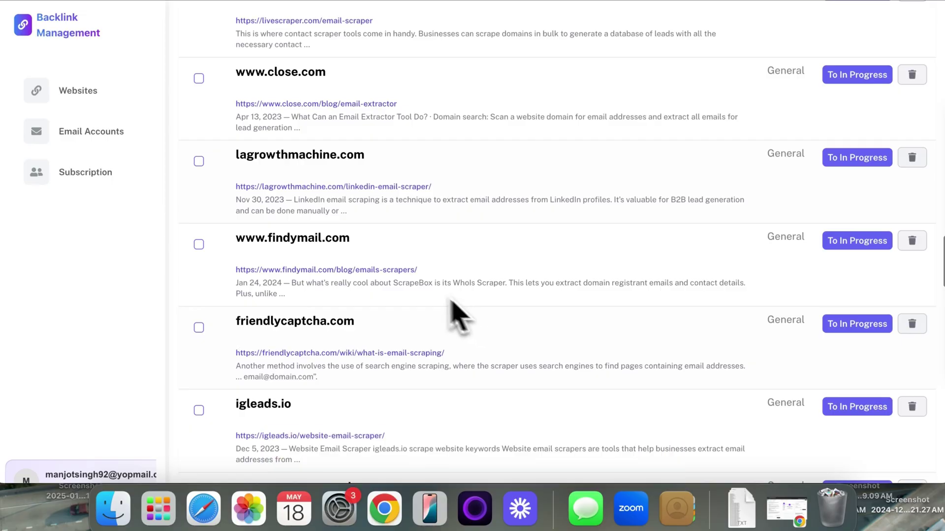
{"action": "left_click", "coordinate": [865, 129]}
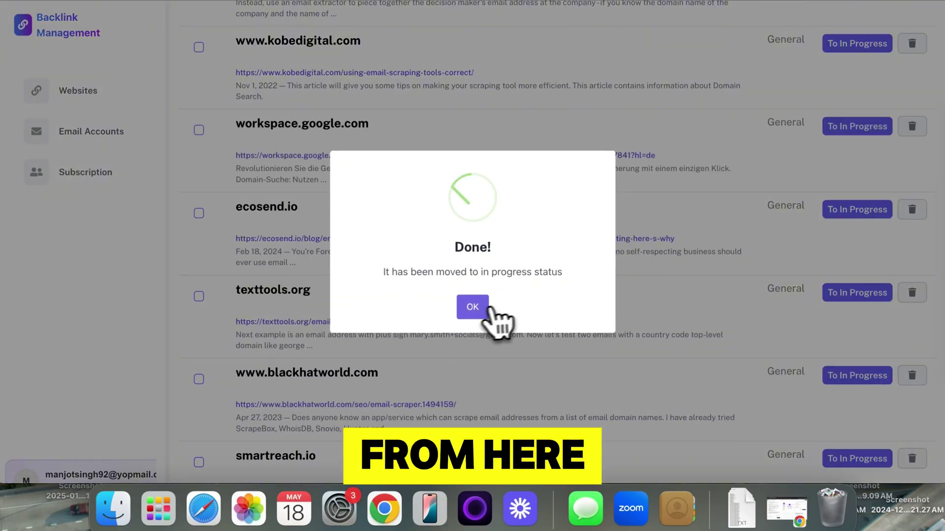
{"action": "left_click", "coordinate": [485, 308]}
{"action": "scroll", "coordinate": [481, 325], "scroll_direction": "down", "scroll_amount": 15}
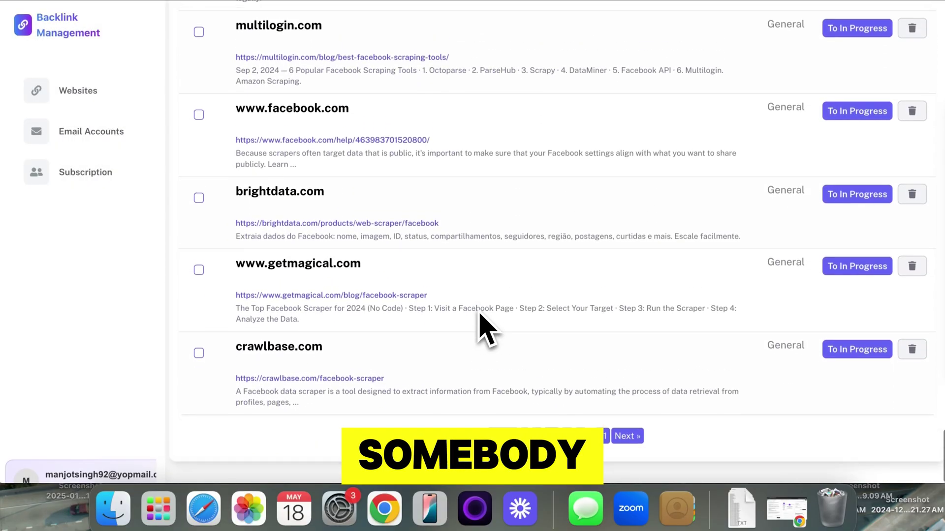
{"action": "scroll", "coordinate": [480, 316], "scroll_direction": "up", "scroll_amount": 20}
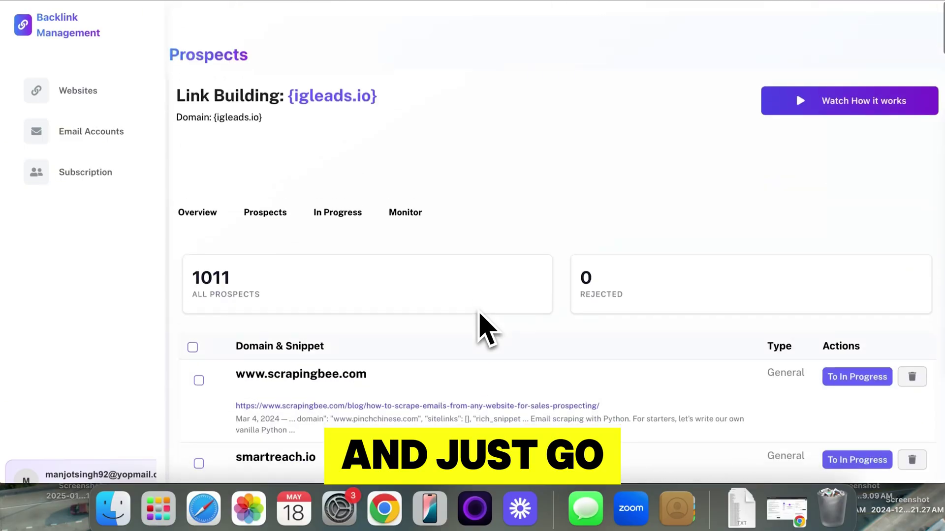
{"action": "scroll", "coordinate": [480, 316], "scroll_direction": "down", "scroll_amount": 20}
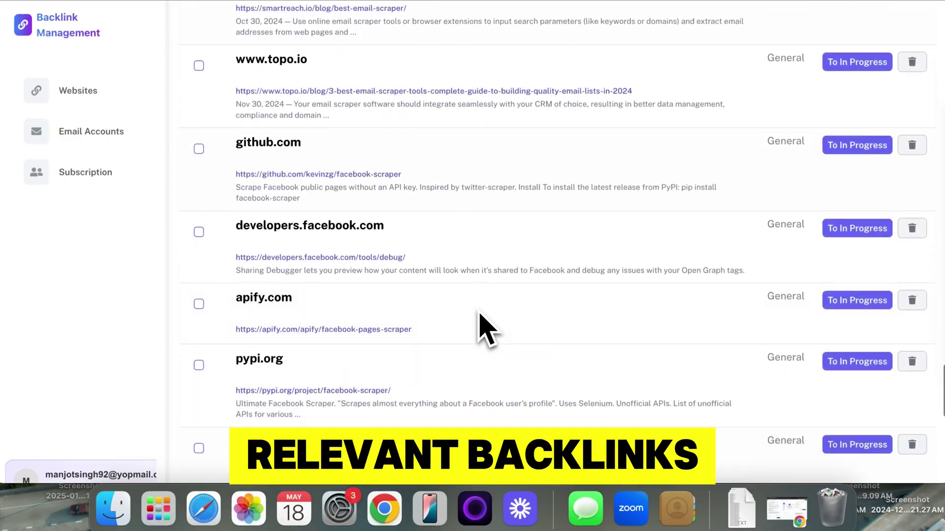
{"action": "scroll", "coordinate": [481, 316], "scroll_direction": "up", "scroll_amount": 20}
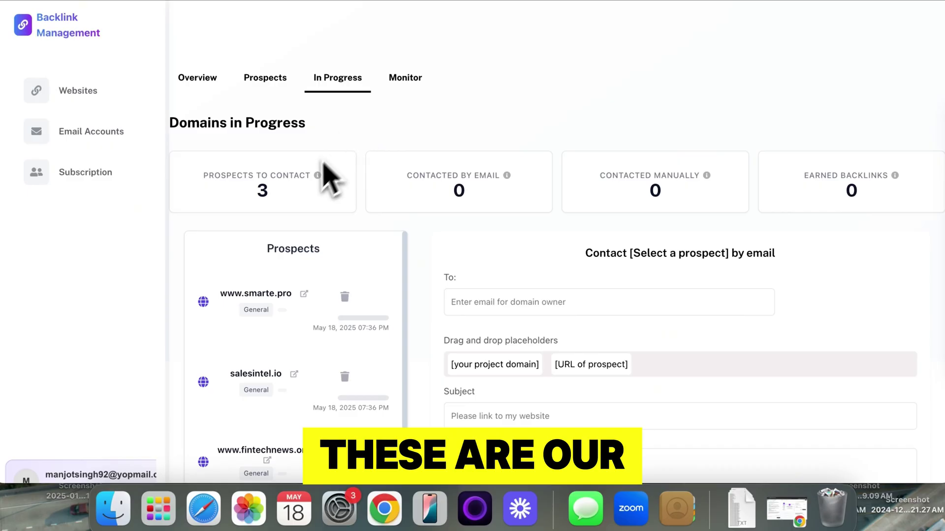
{"action": "left_click", "coordinate": [272, 314]}
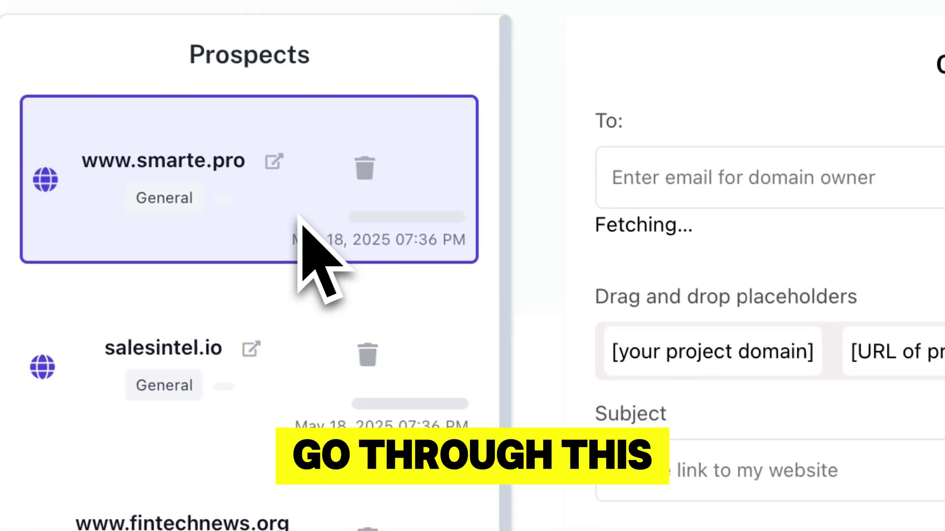
{"action": "left_click", "coordinate": [106, 476]}
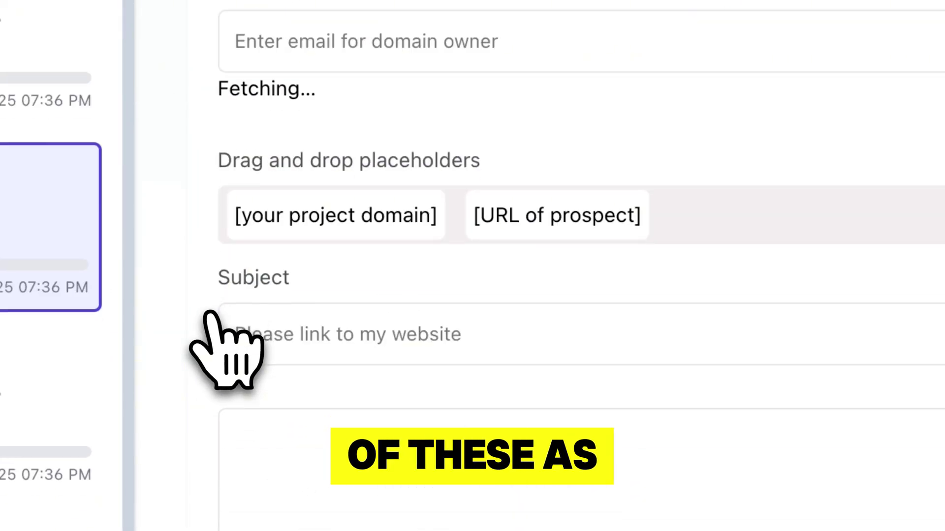
{"action": "left_click_drag", "start_coordinate": [210, 106], "coordinate": [371, 95]}
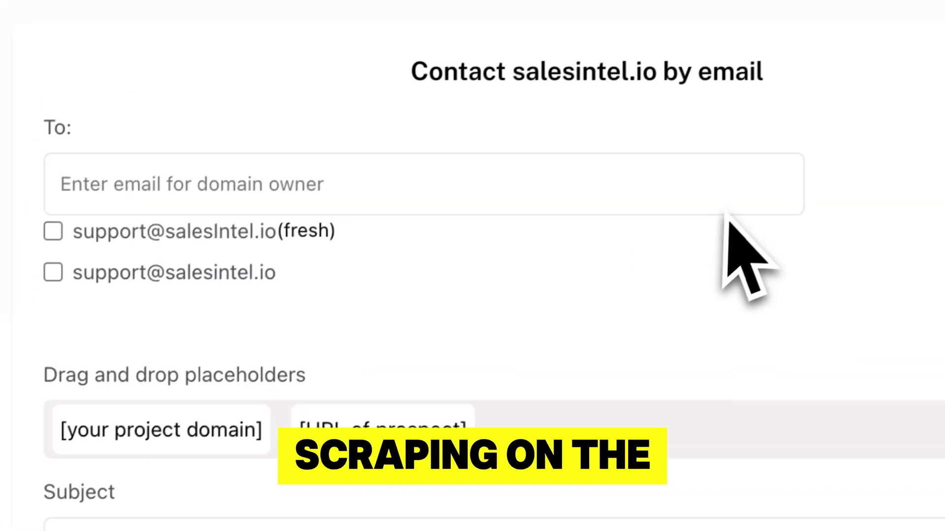
Choose salesintel.io's fresh support address as recipient and begin the email subject
{"action": "left_click", "coordinate": [315, 232]}
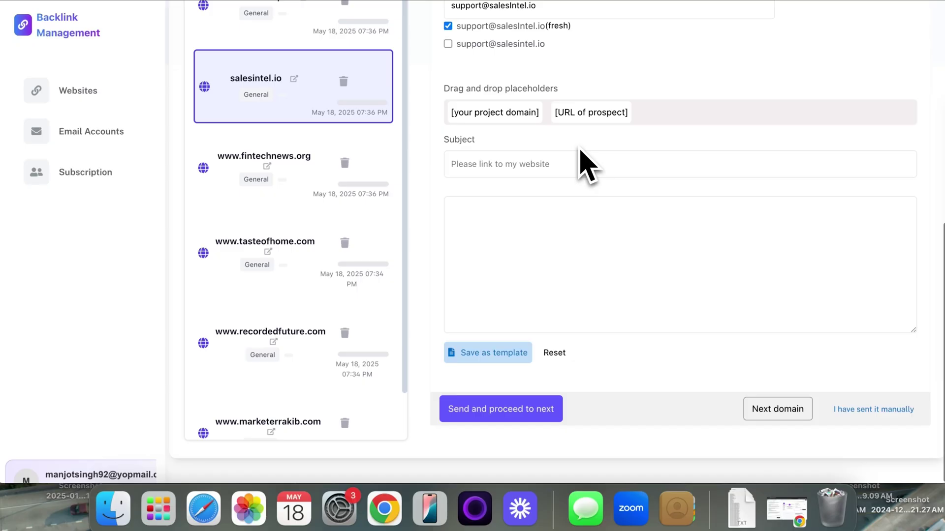
{"action": "left_click", "coordinate": [533, 163]}
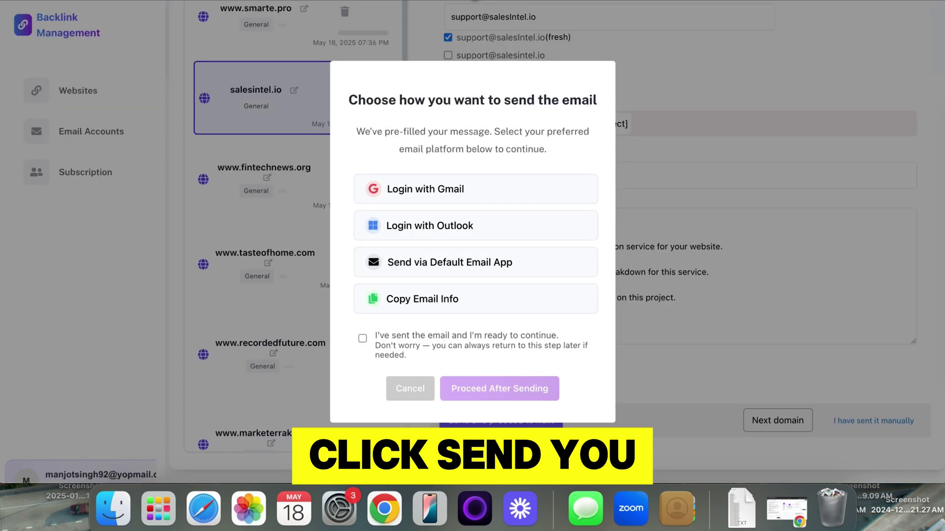
Confirm the salesintel.io email was sent and view the Contacted By Email list
{"action": "left_click", "coordinate": [391, 338]}
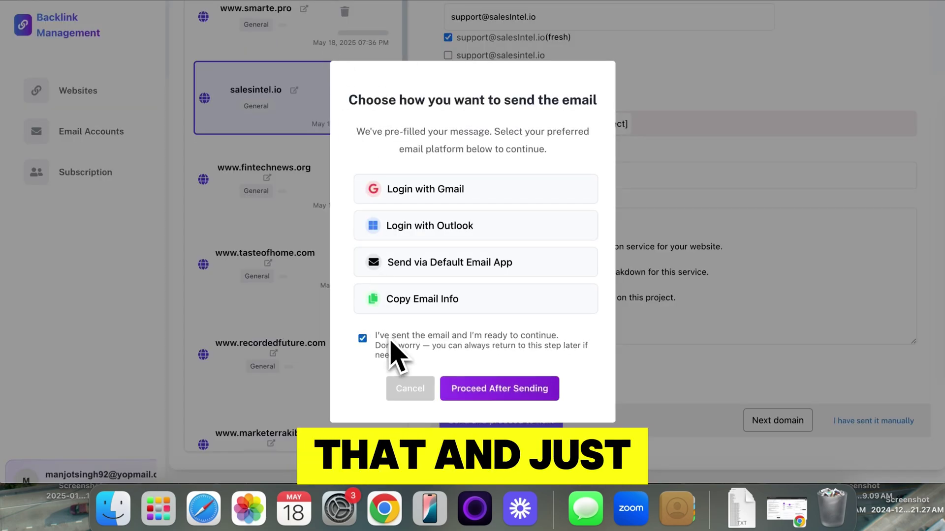
{"action": "left_click", "coordinate": [474, 390]}
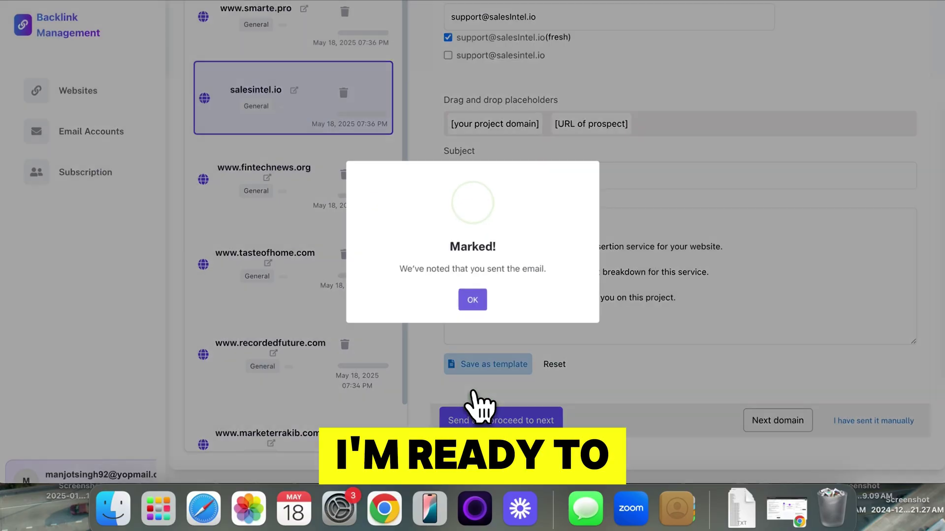
{"action": "left_click", "coordinate": [478, 310]}
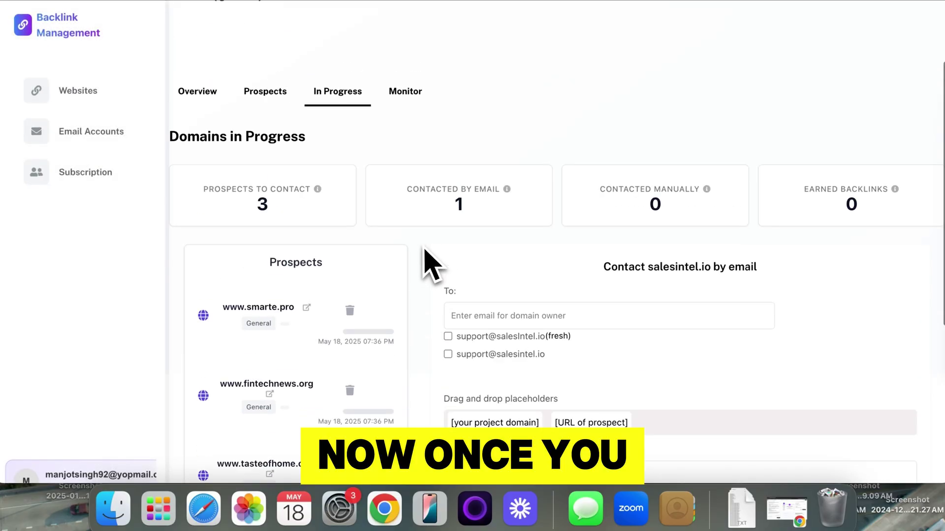
{"action": "scroll", "coordinate": [433, 246], "scroll_direction": "up", "scroll_amount": 5}
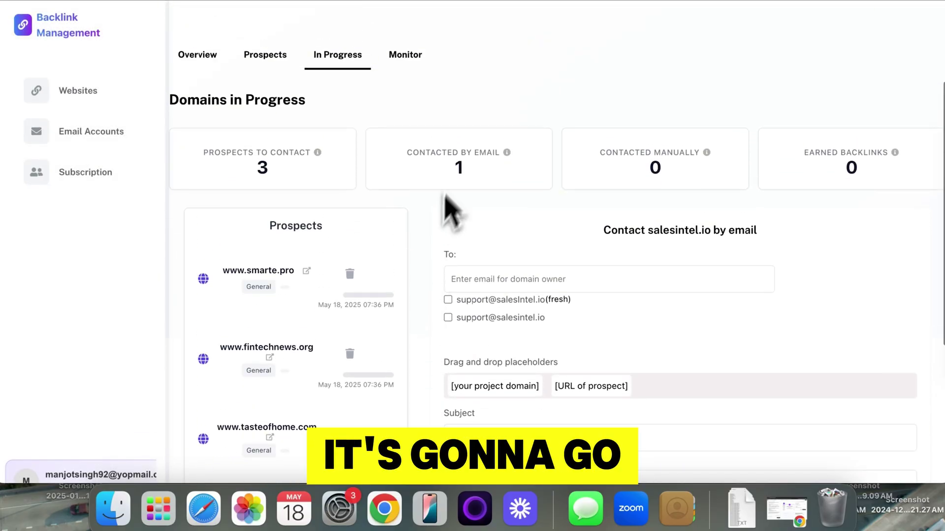
{"action": "left_click", "coordinate": [460, 187]}
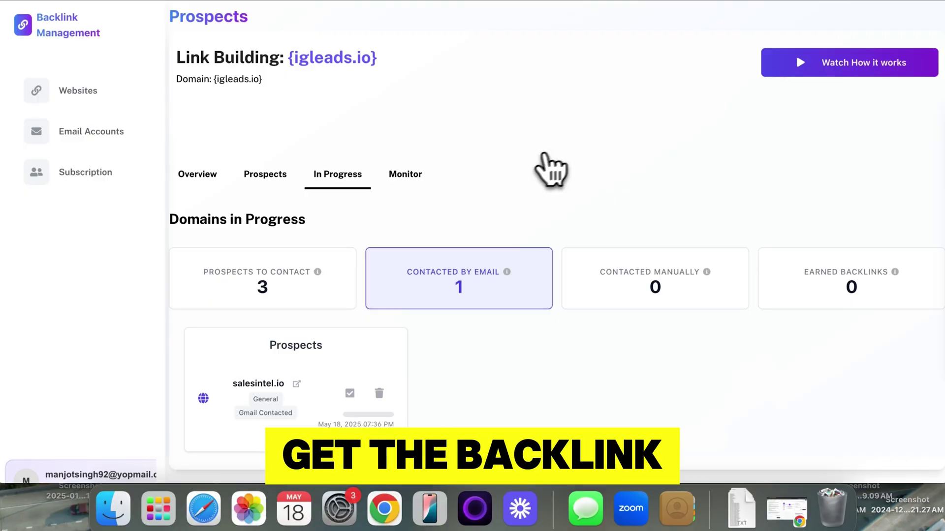
Mark salesintel.io's backlink as acquired with its checkmark and confirm the update
{"action": "scroll", "coordinate": [381, 223], "scroll_direction": "down", "scroll_amount": 1}
{"action": "scroll", "coordinate": [348, 397], "scroll_direction": "up", "scroll_amount": 1}
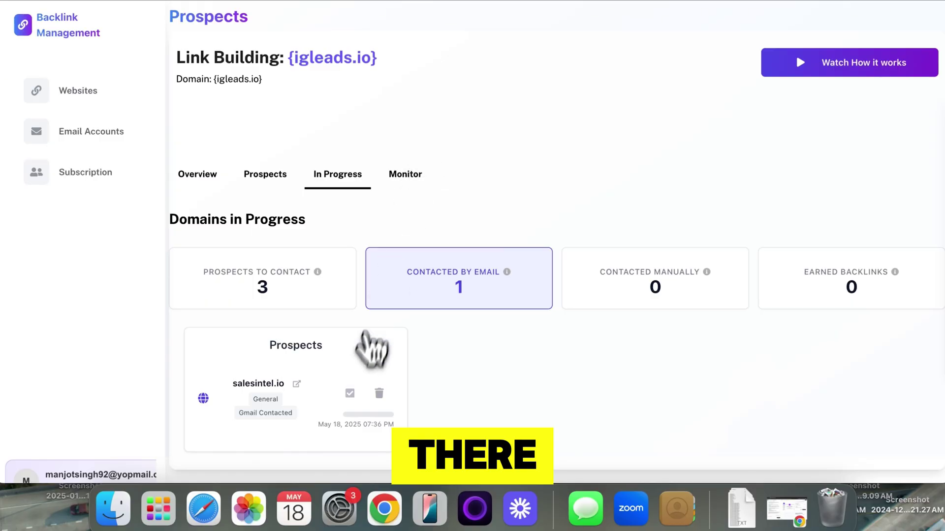
{"action": "left_click", "coordinate": [350, 393]}
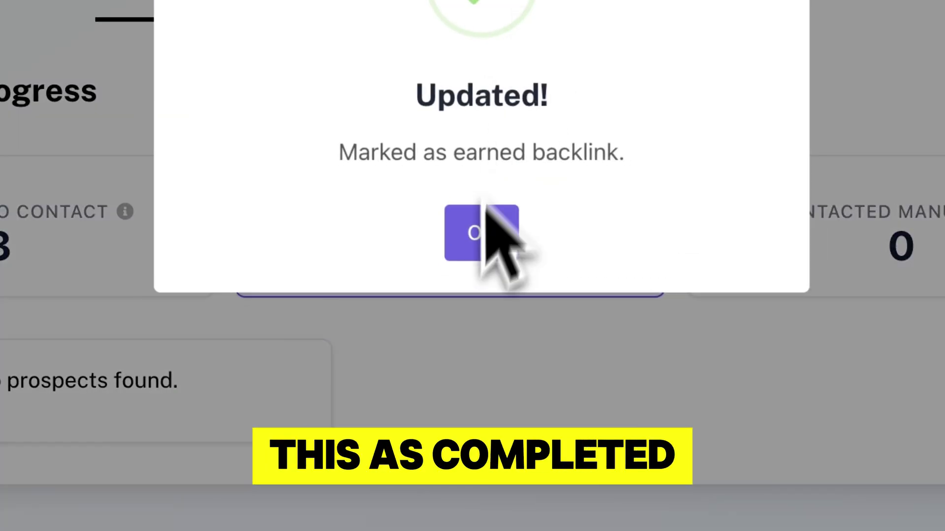
{"action": "left_click", "coordinate": [486, 207]}
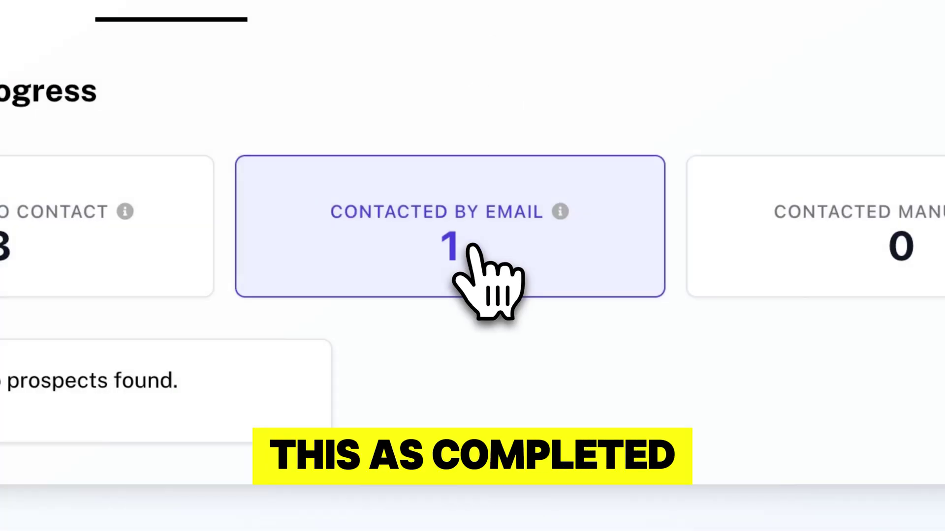
{"action": "left_click", "coordinate": [359, 22]}
Scroll through the igleads.io backlink monitor, reviewing acquired salesintel.io and the empty In Progress Backlinks list
{"action": "scroll", "coordinate": [541, 197], "scroll_direction": "down", "scroll_amount": 10}
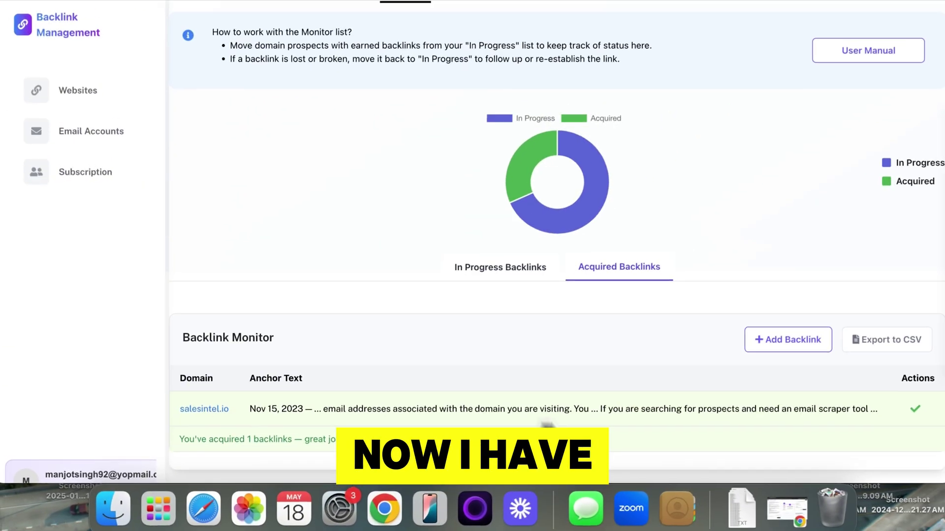
{"action": "scroll", "coordinate": [635, 386], "scroll_direction": "up", "scroll_amount": 5}
{"action": "scroll", "coordinate": [633, 386], "scroll_direction": "down", "scroll_amount": 5}
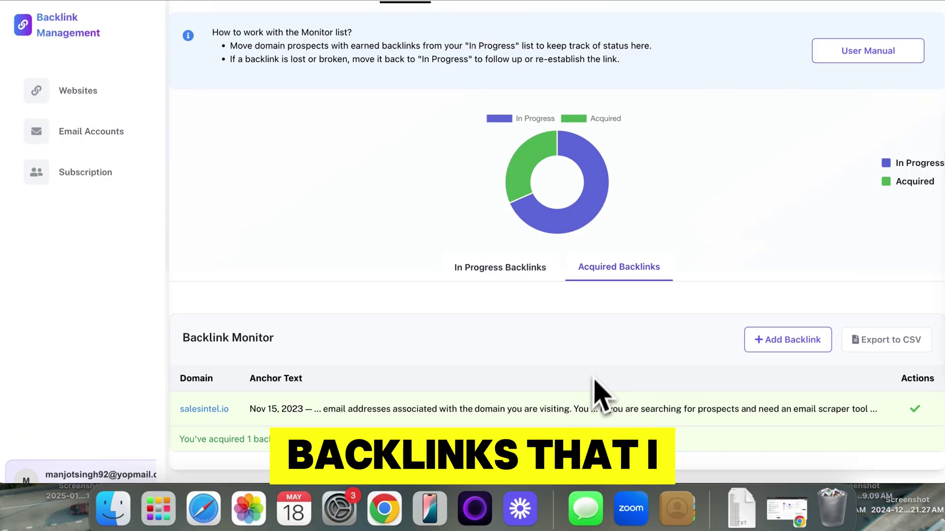
{"action": "scroll", "coordinate": [601, 389], "scroll_direction": "up", "scroll_amount": 5}
{"action": "scroll", "coordinate": [601, 386], "scroll_direction": "down", "scroll_amount": 5}
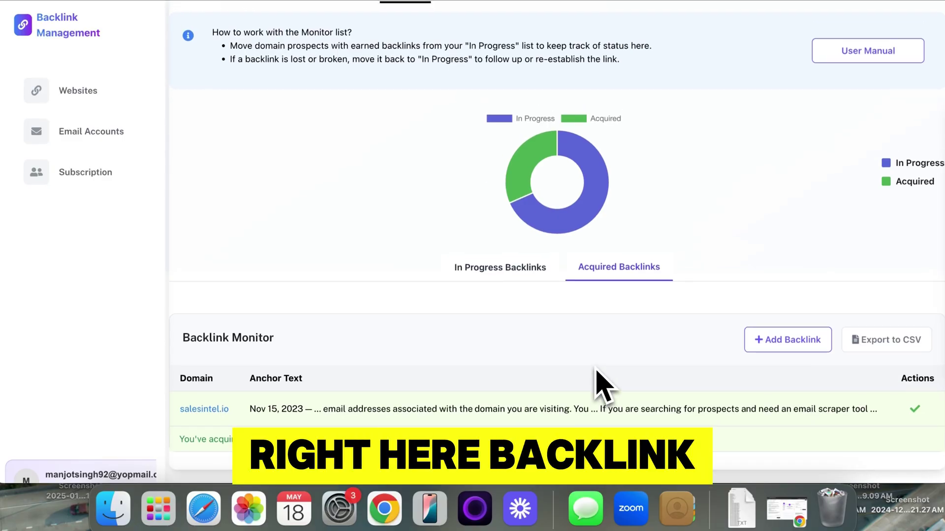
{"action": "scroll", "coordinate": [598, 386], "scroll_direction": "up", "scroll_amount": 5}
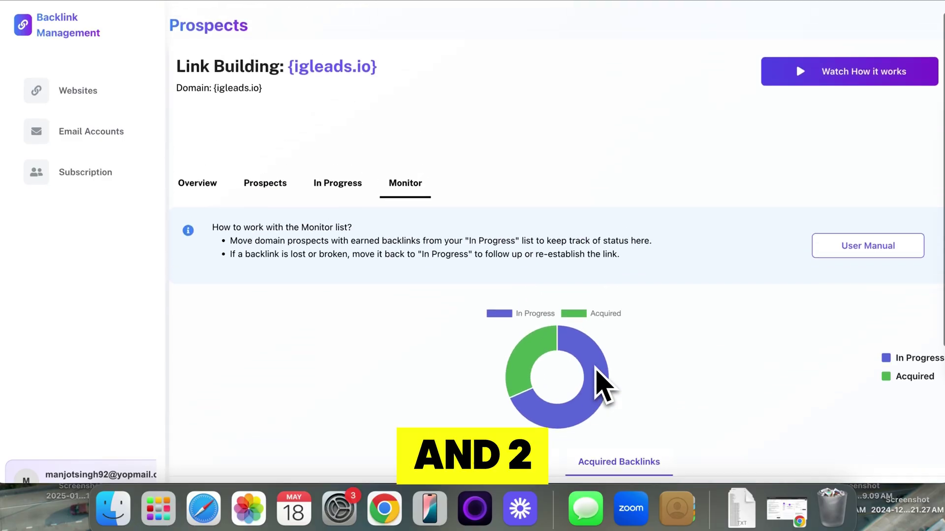
{"action": "scroll", "coordinate": [598, 386], "scroll_direction": "down", "scroll_amount": 5}
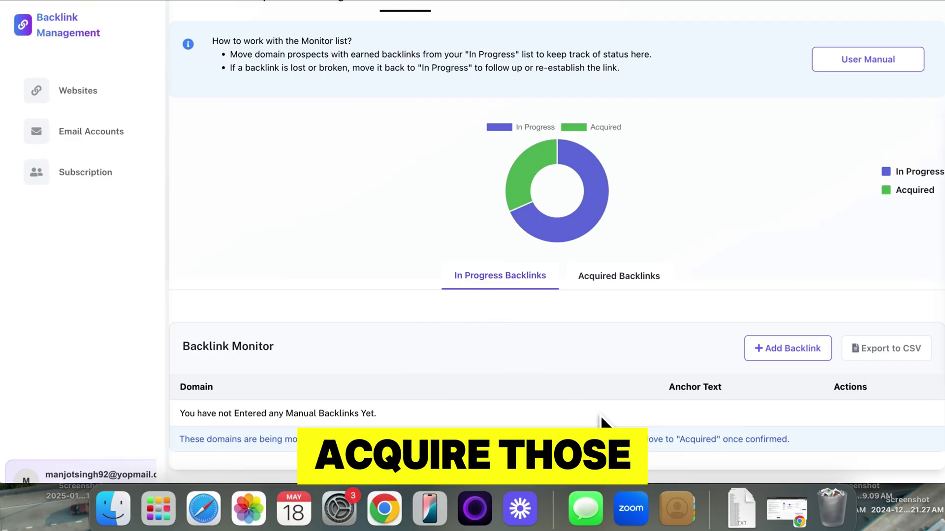
Switch the igleads.io Backlink Monitor to its Acquired Backlinks tab and scroll the list
{"action": "left_click", "coordinate": [615, 281]}
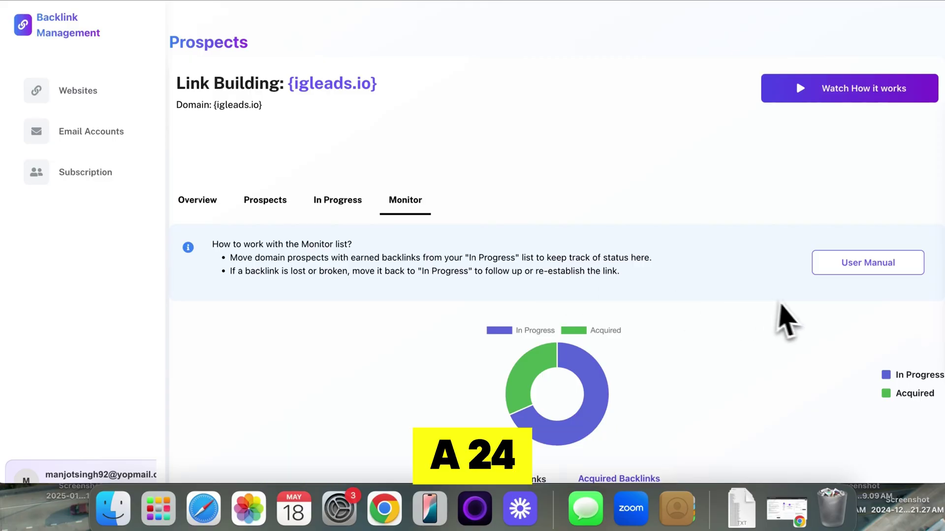
{"action": "scroll", "coordinate": [781, 322], "scroll_direction": "down", "scroll_amount": 2}
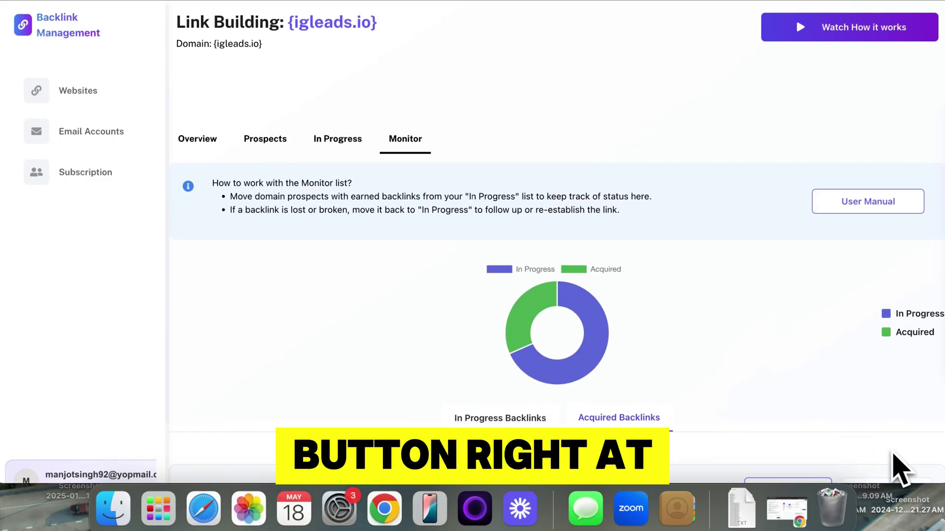